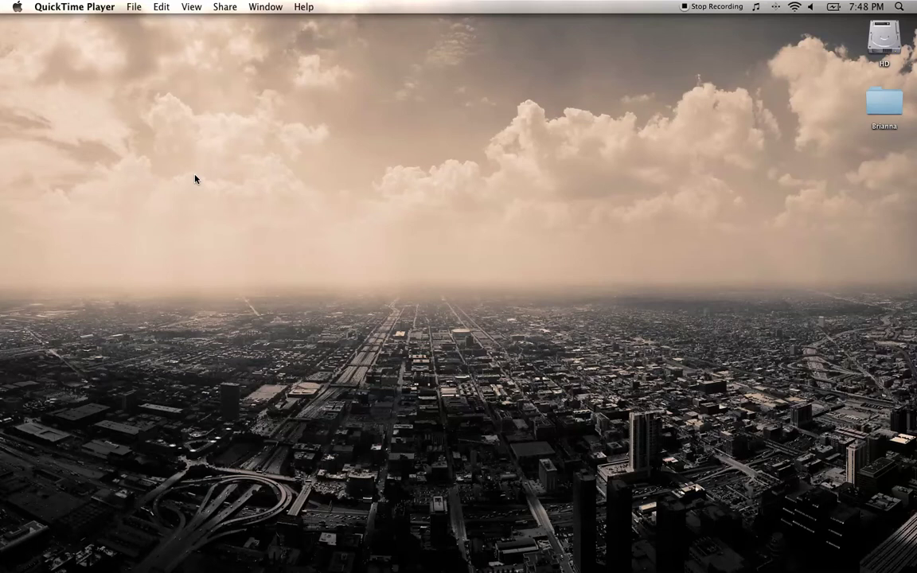
- Open Font Book from the Applications folder in a new Finder window
key("super+Tab")
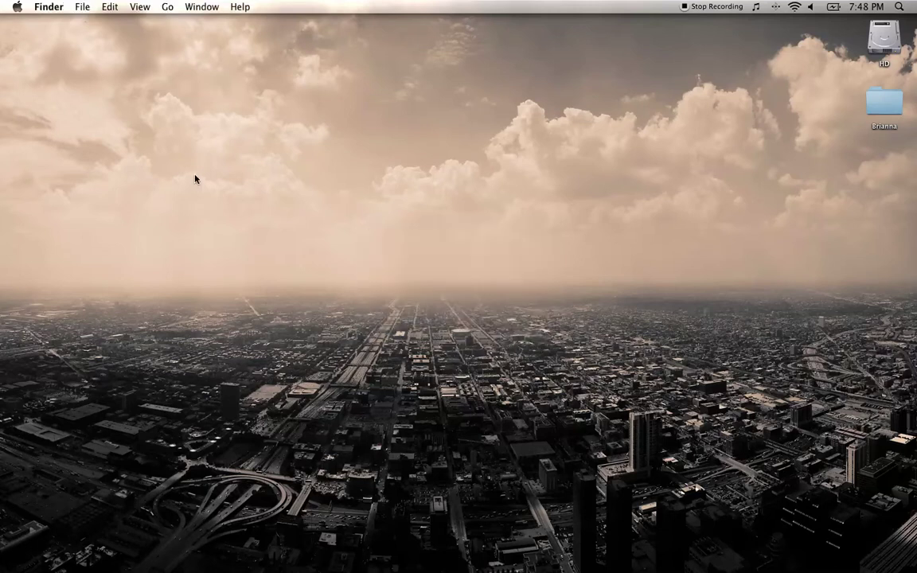
key("super+n")
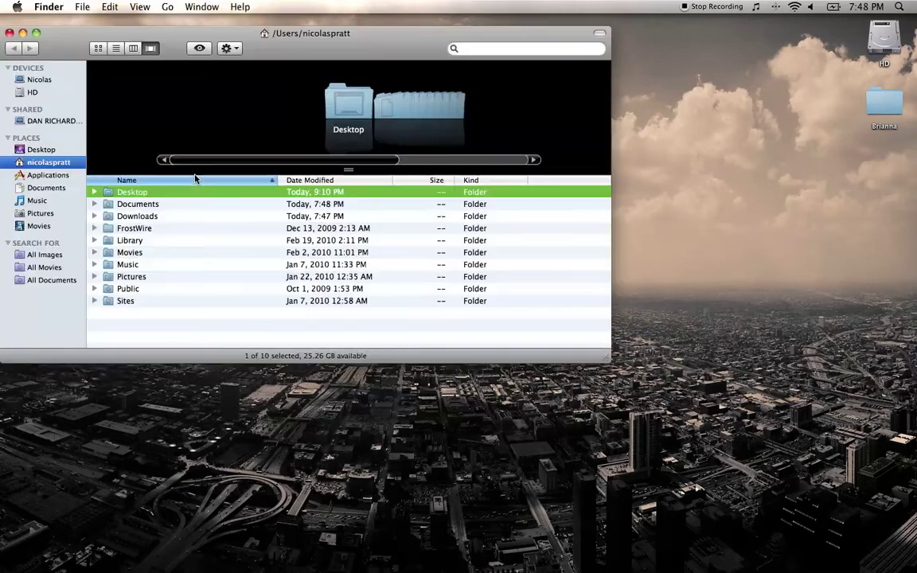
left_click(65, 177)
left_click(173, 231)
type("fo")
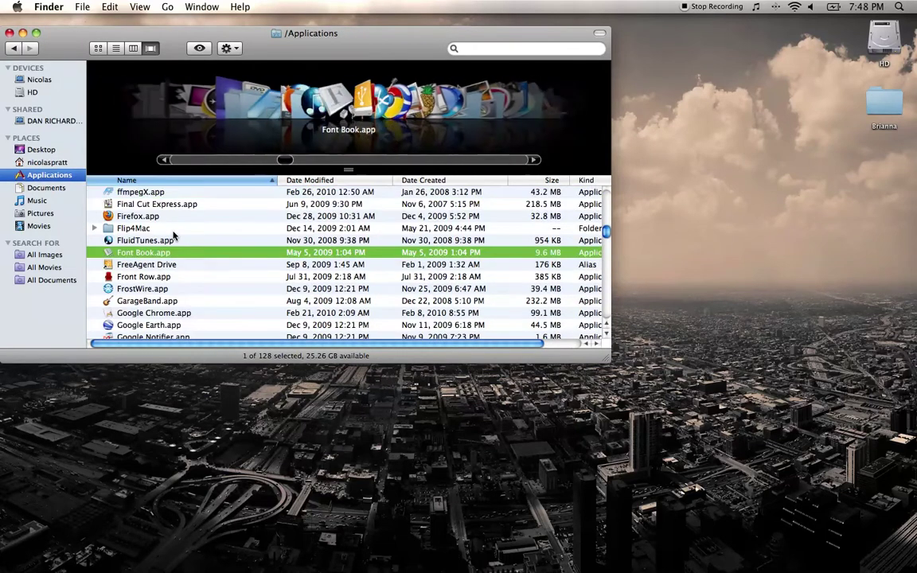
key("super+Down")
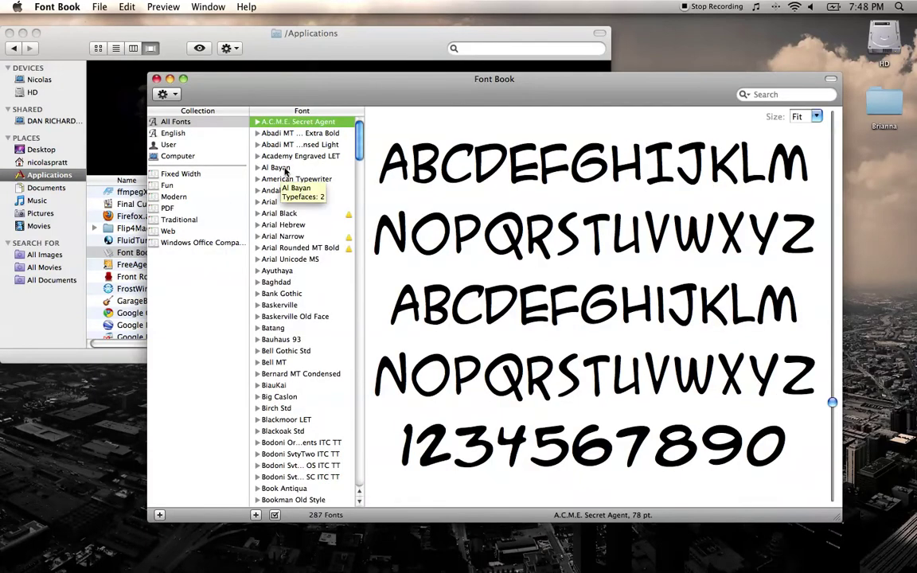
- Preview the Lucida Fax family in its Regular, Italic, Demibold and Demibold Italic styles
left_click_drag(356, 137, 355, 307)
left_click(308, 280)
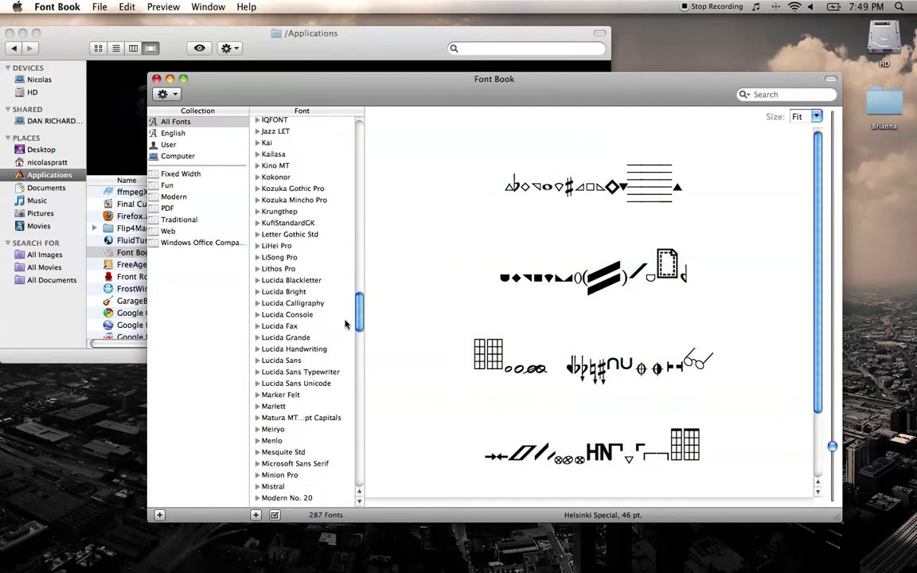
left_click(326, 327)
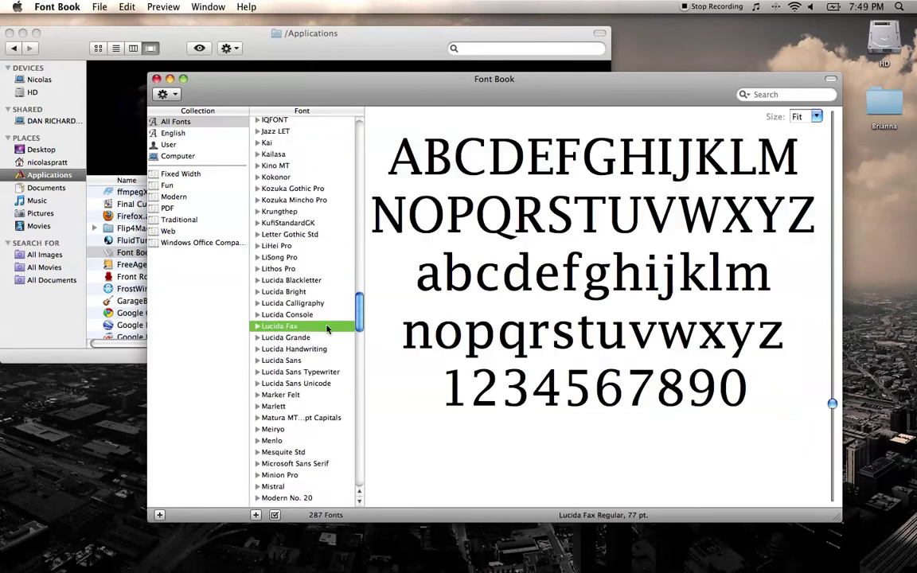
left_click(256, 326)
left_click(284, 351)
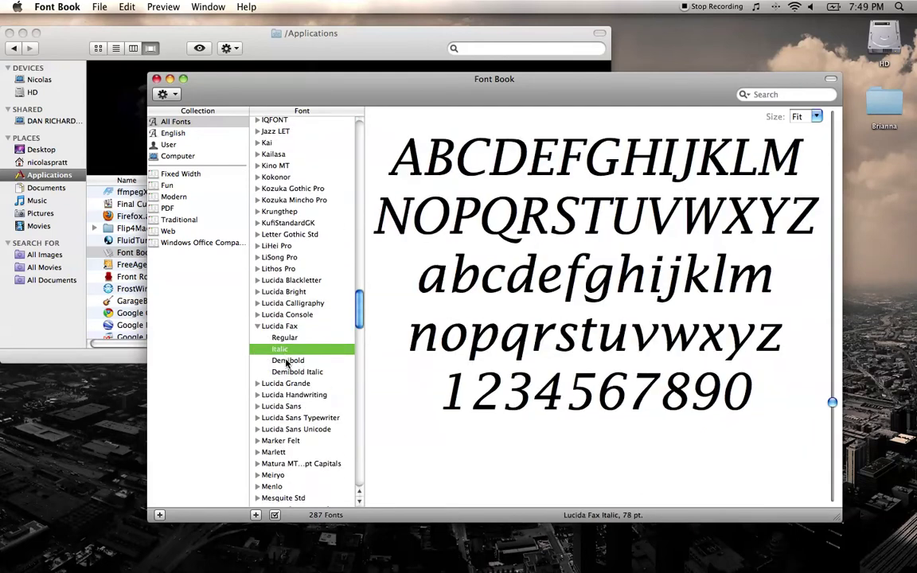
left_click(287, 361)
left_click(289, 372)
left_click(291, 349)
left_click(293, 341)
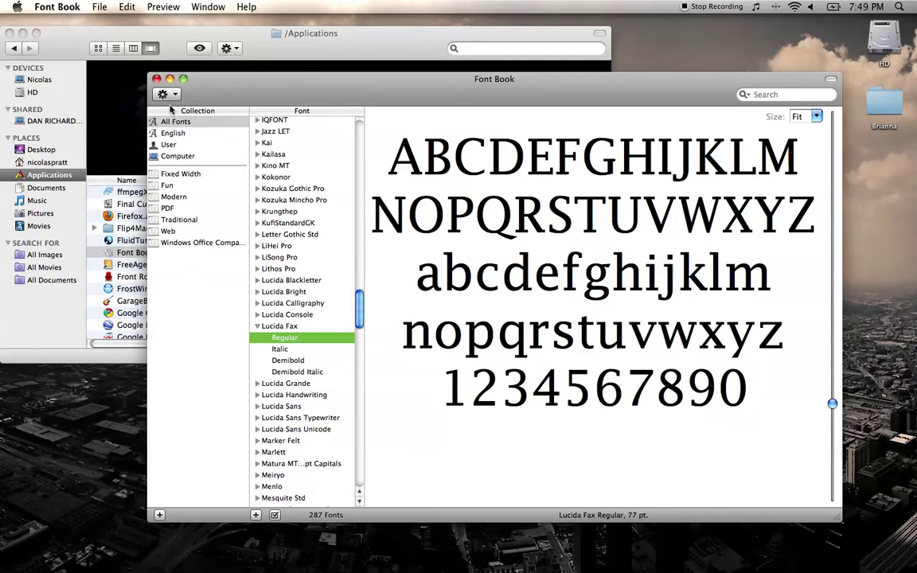
- Launch Microsoft PowerPoint with a blank presentation
key("ctrl+space")
type("po")
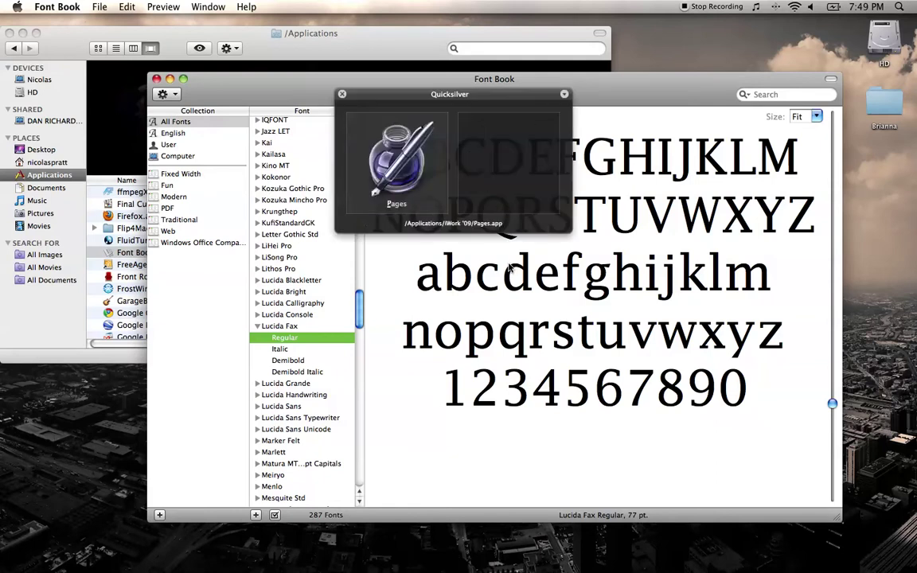
key("Return")
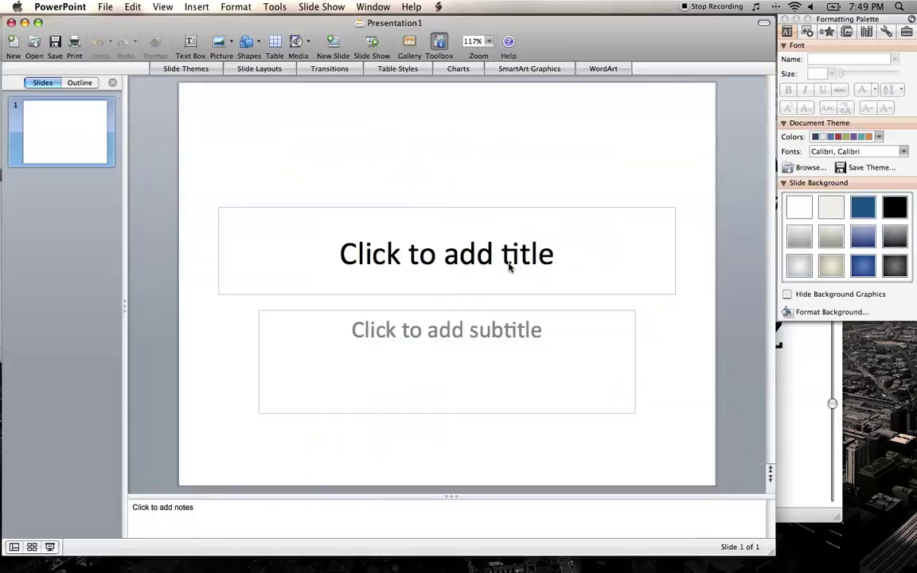
key("ctrl+space")
type("we")
key("Return")
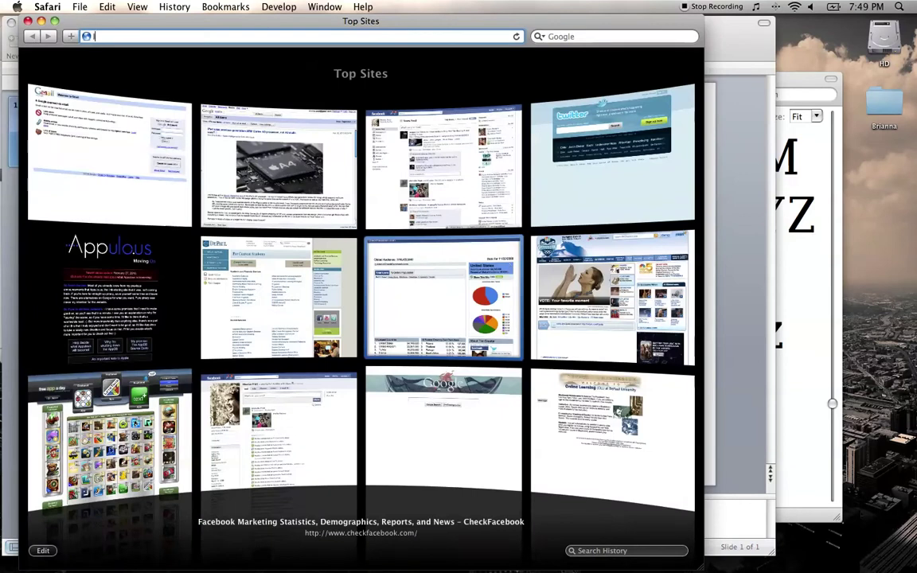
type("login.facebook.com/")
key("Tab")
key("shift+Tab")
type("go")
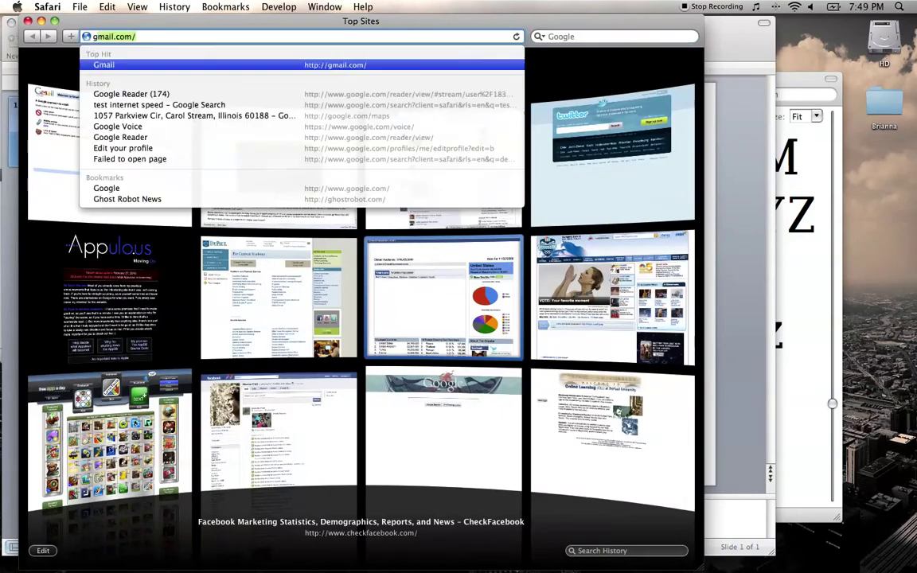
key("Return")
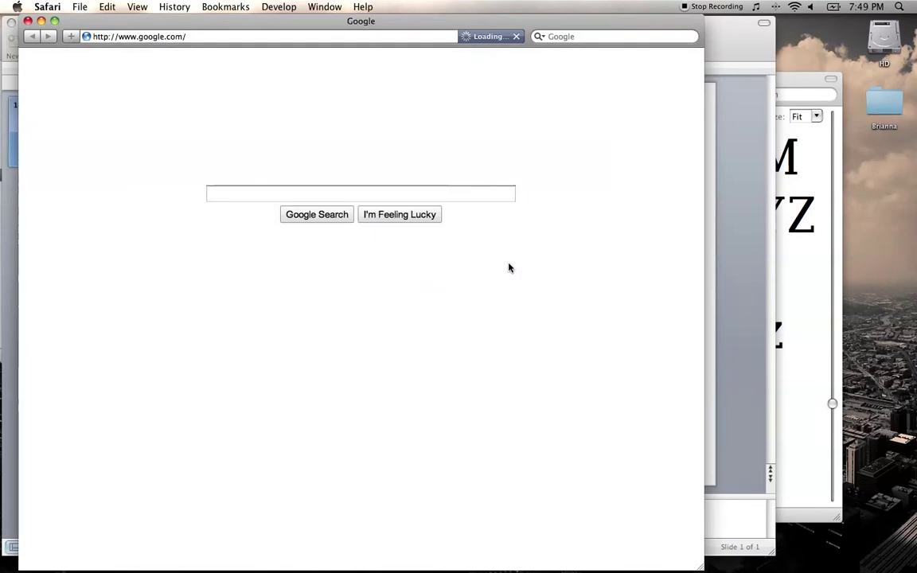
- Find the 1001 Free Fonts site through a Google search for "free fonts" and download the Mac OS X version of Abbeyline
type("free fonts")
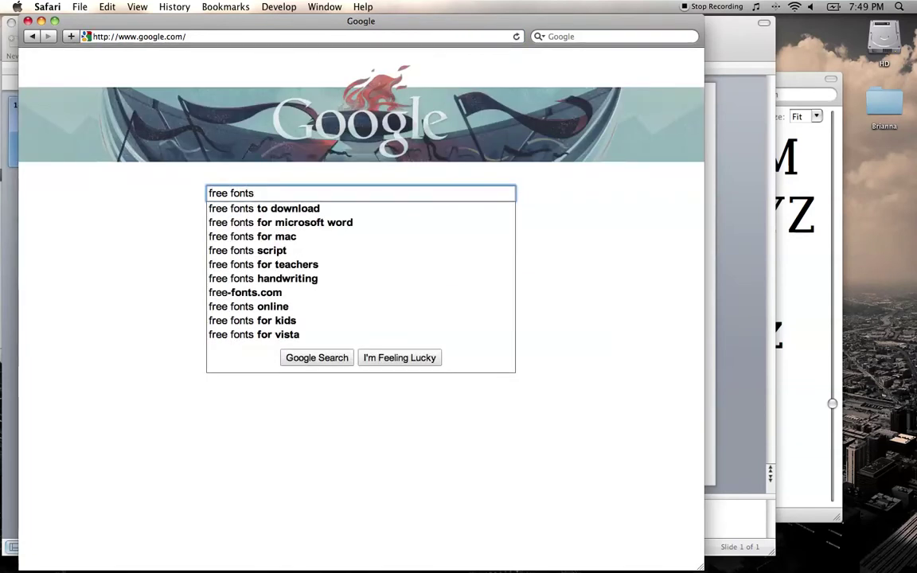
key("Return")
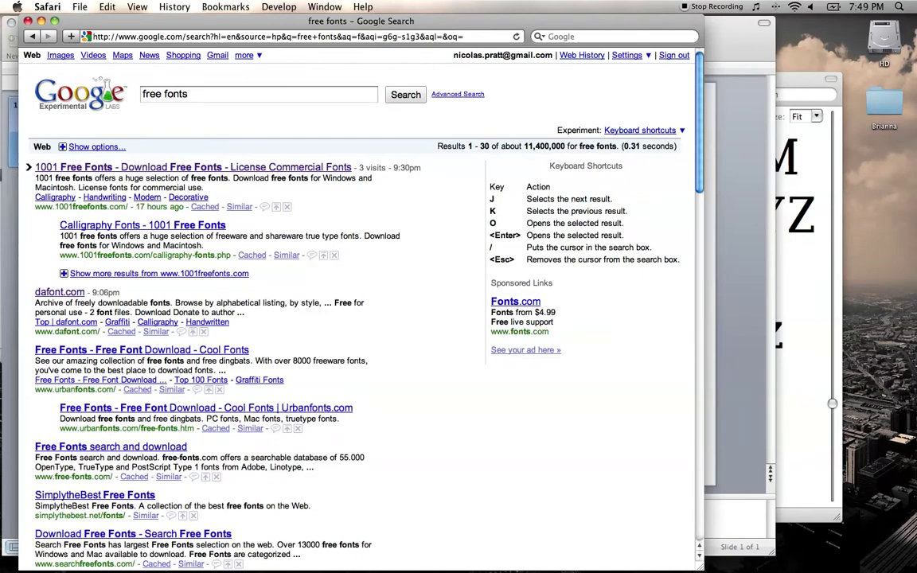
left_click(195, 169)
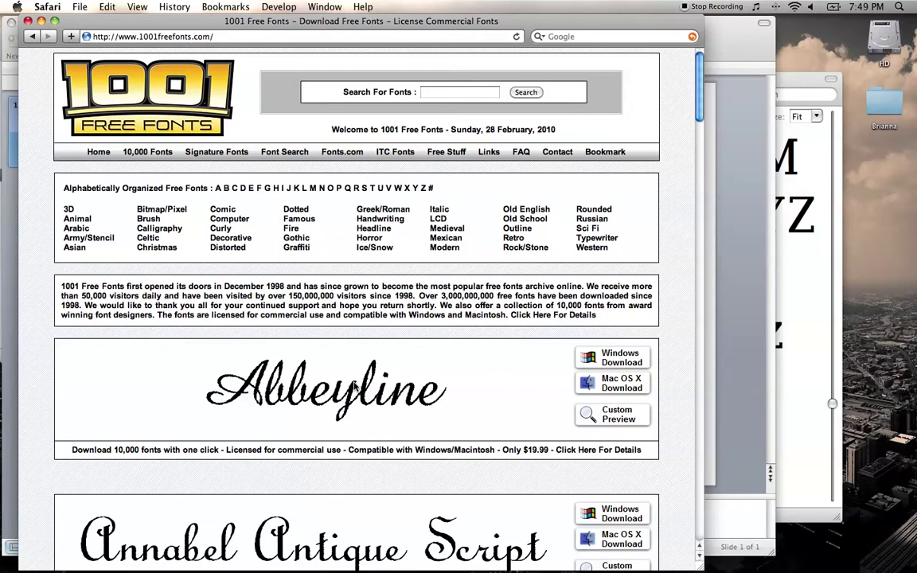
left_click(648, 390)
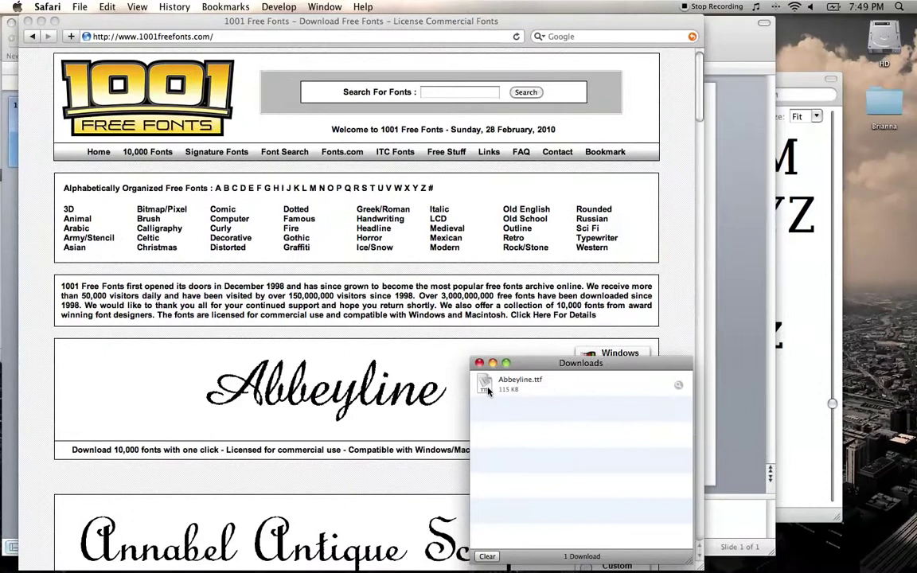
key("super+Tab")
key("super+Tab")
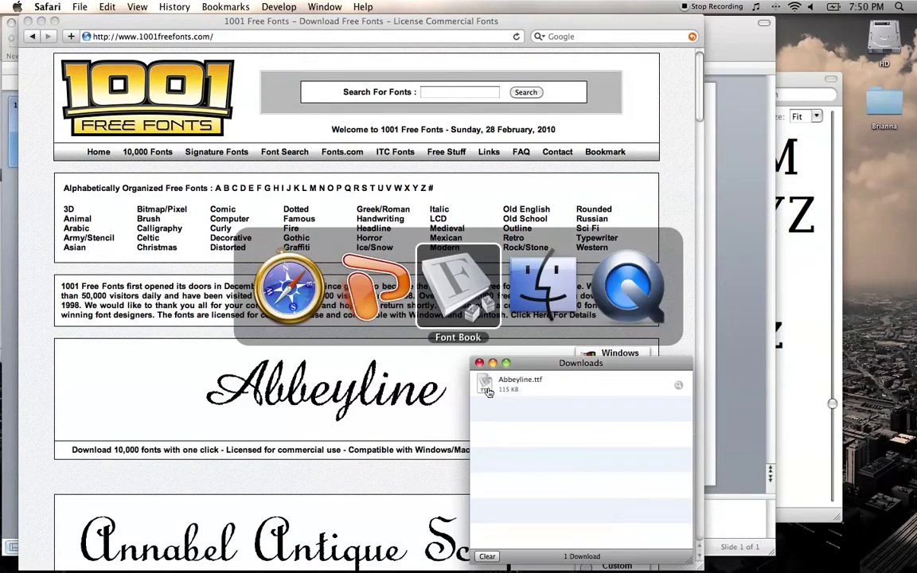
key("super+shift+Tab")
key("super+shift+Tab")
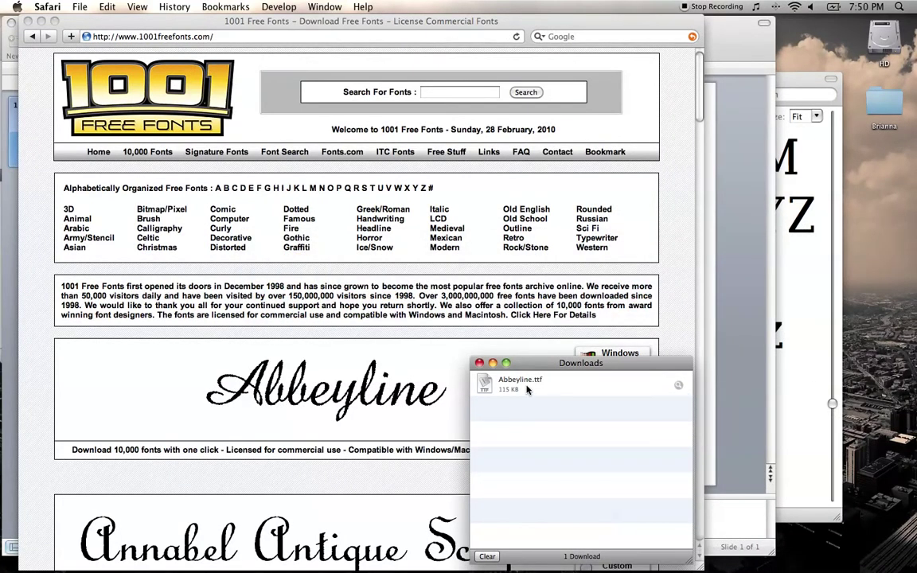
- Preview the downloaded Abbeyline.ttf in Font Book and install the font
key("super+Tab")
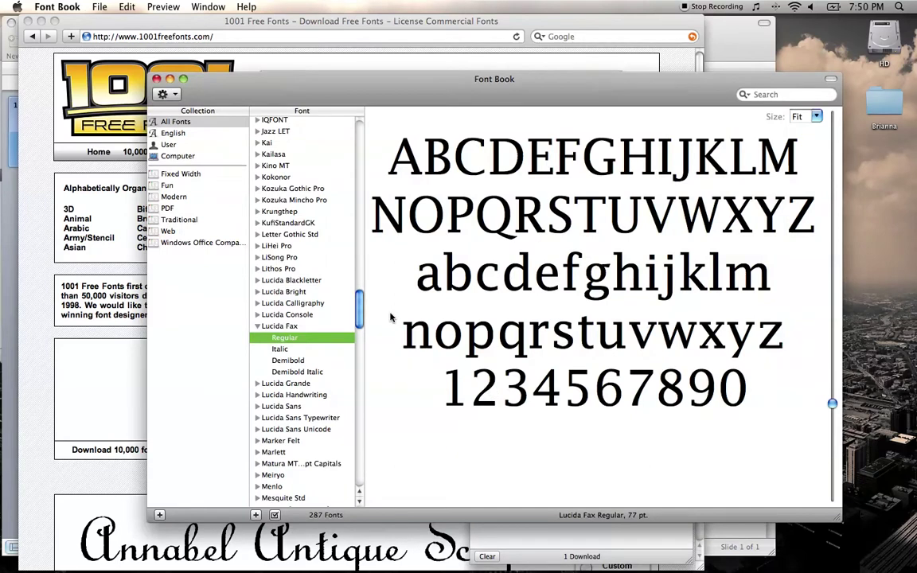
left_click(134, 77)
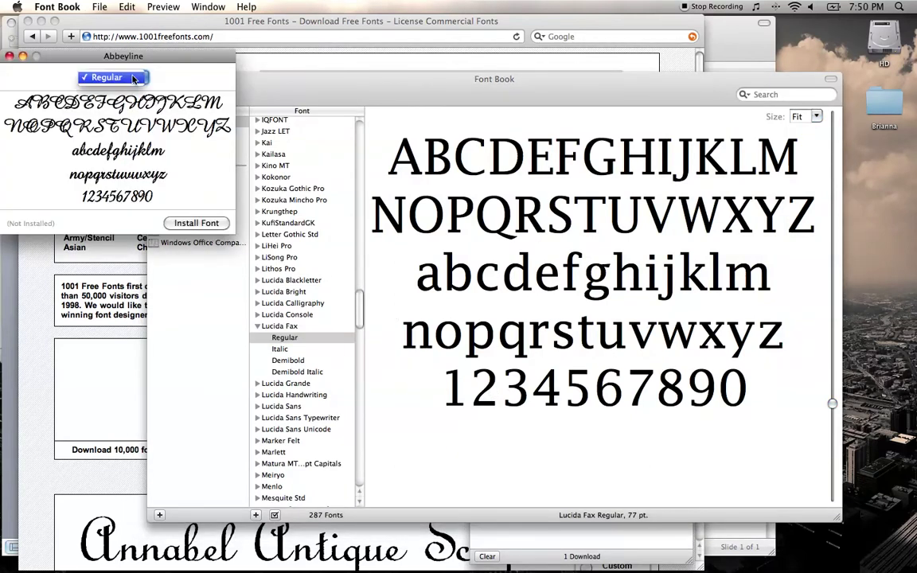
left_click(131, 77)
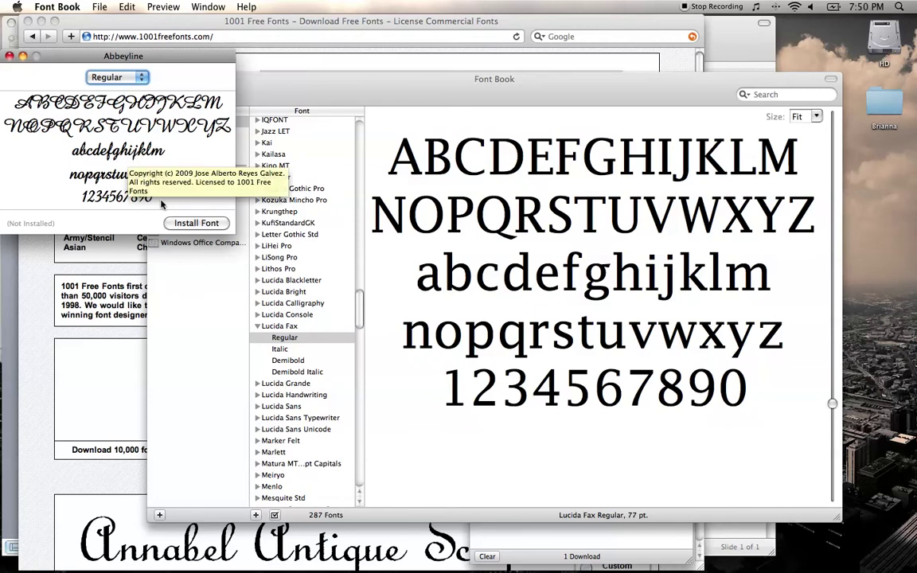
left_click(205, 223)
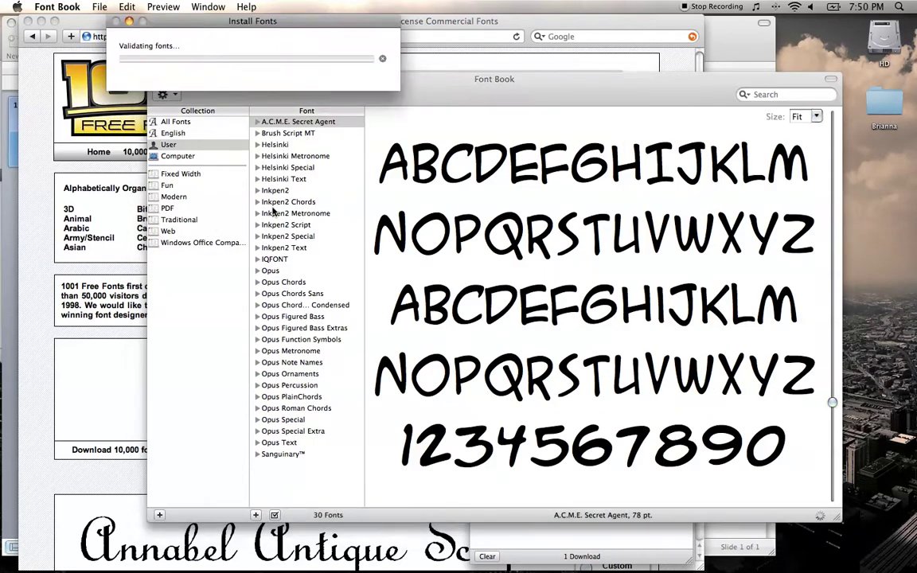
- Expand the Abbeyline family in the User collection and validate the font
left_click(275, 134)
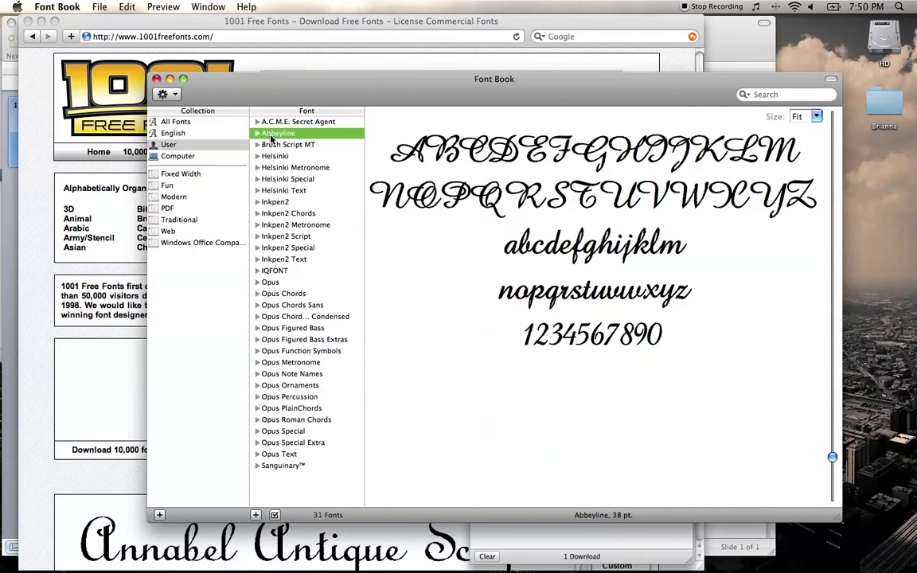
left_click(258, 134)
right_click(268, 134)
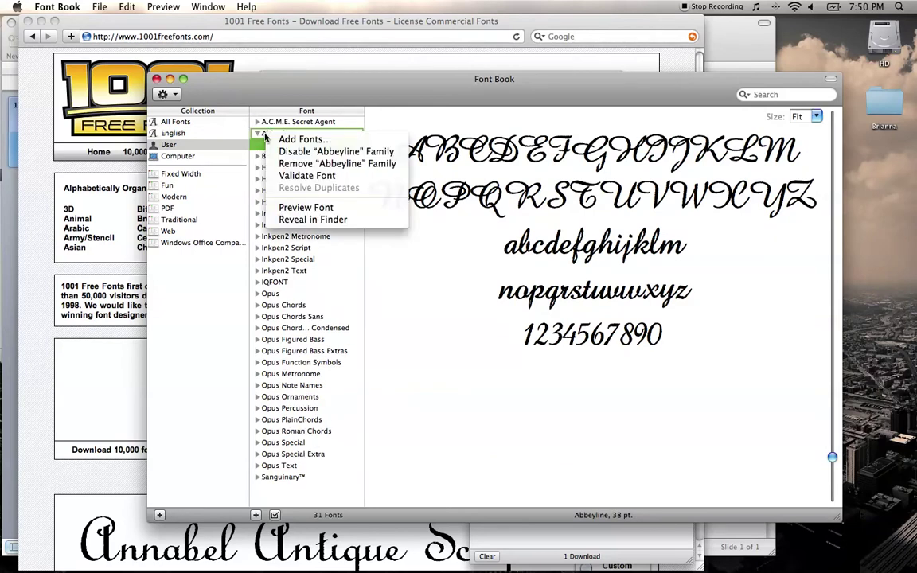
left_click(338, 176)
left_click(302, 239)
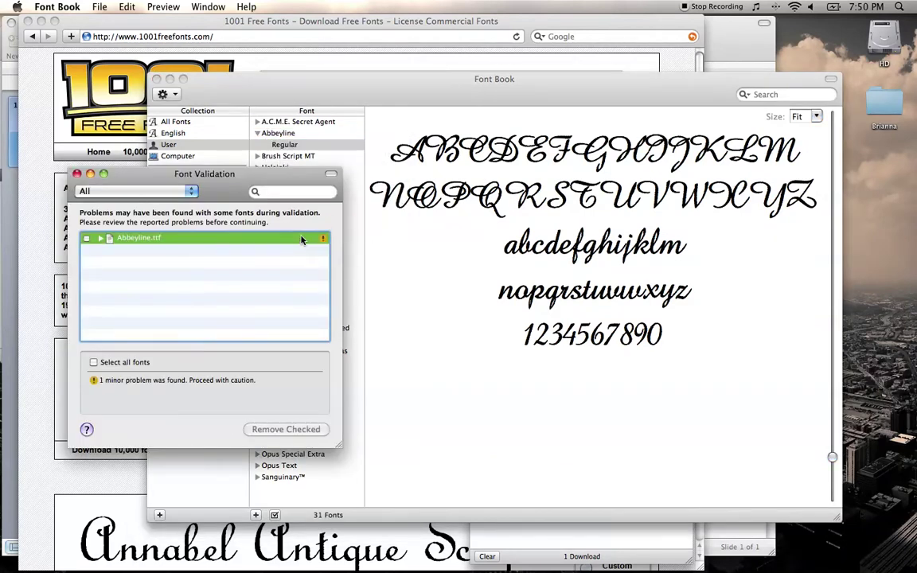
- Examine the individual validation checks for Abbeyline.ttf, including the Duplicate fonts entry, and close the validation report
left_click(99, 238)
left_click(106, 249)
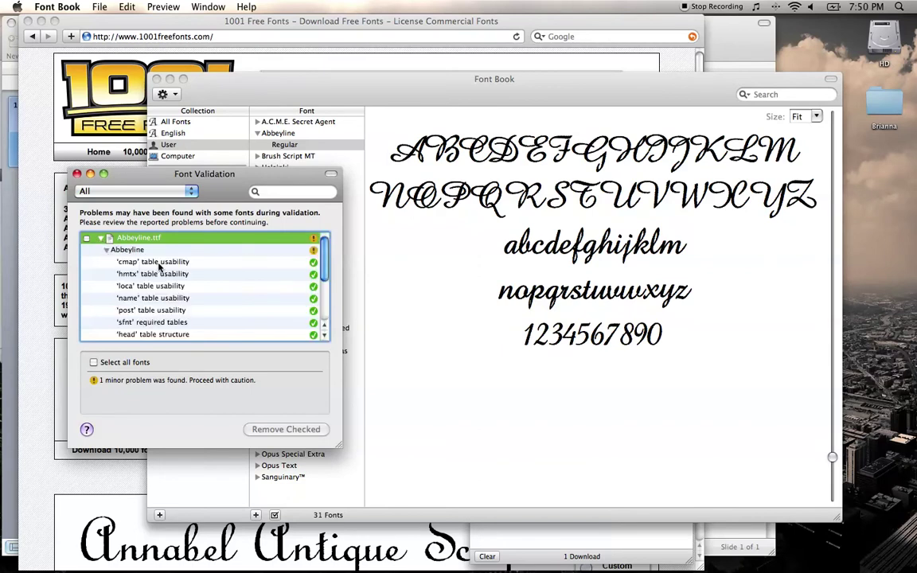
scroll(159, 267, "down", 5)
left_click(139, 323)
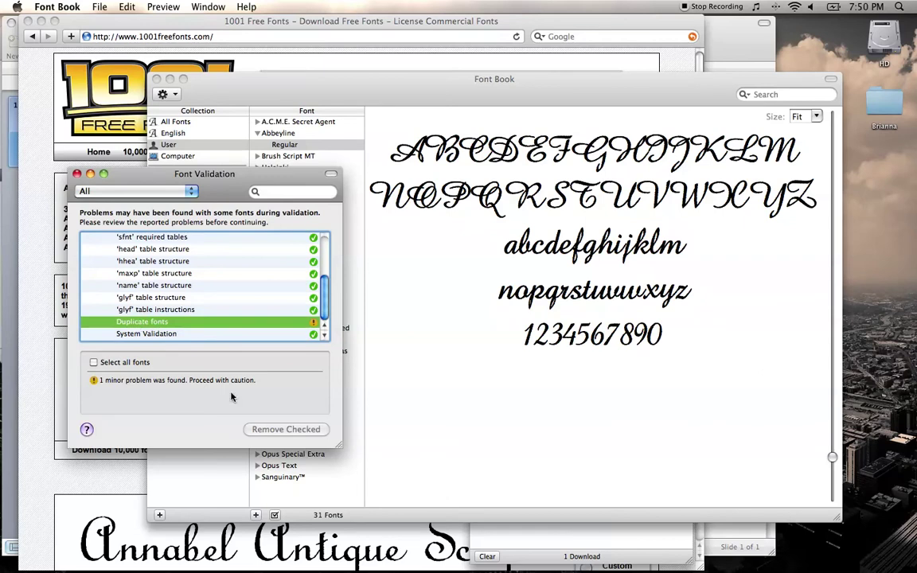
key("super+w")
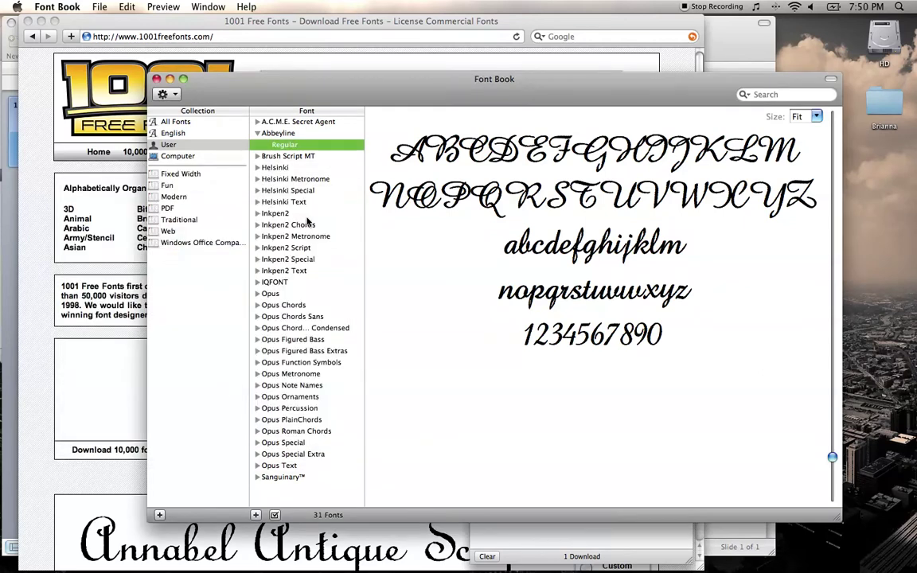
- Quit Font Book and, after switching to PowerPoint, enter "This is a test" as the slide title
key("super+q")
key("super+w")
key("super+Tab")
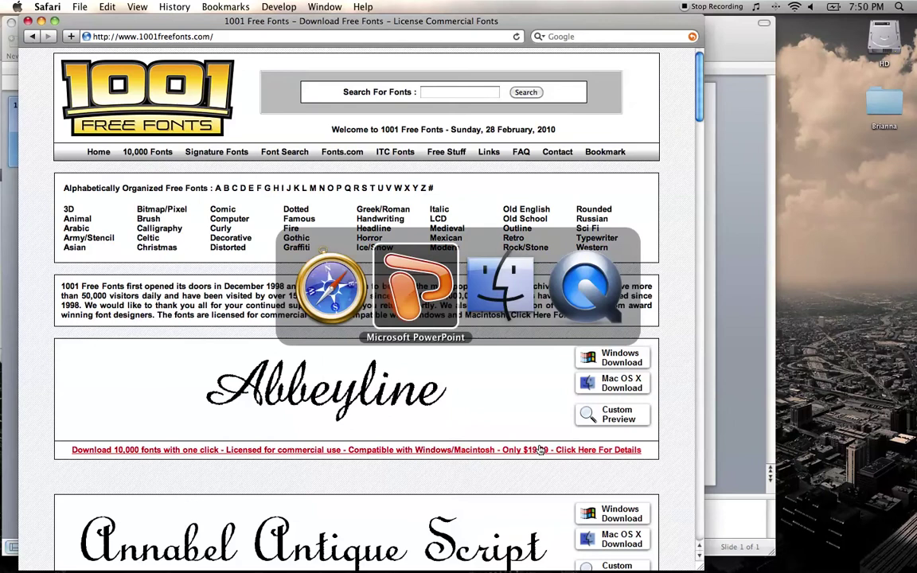
left_click(550, 256)
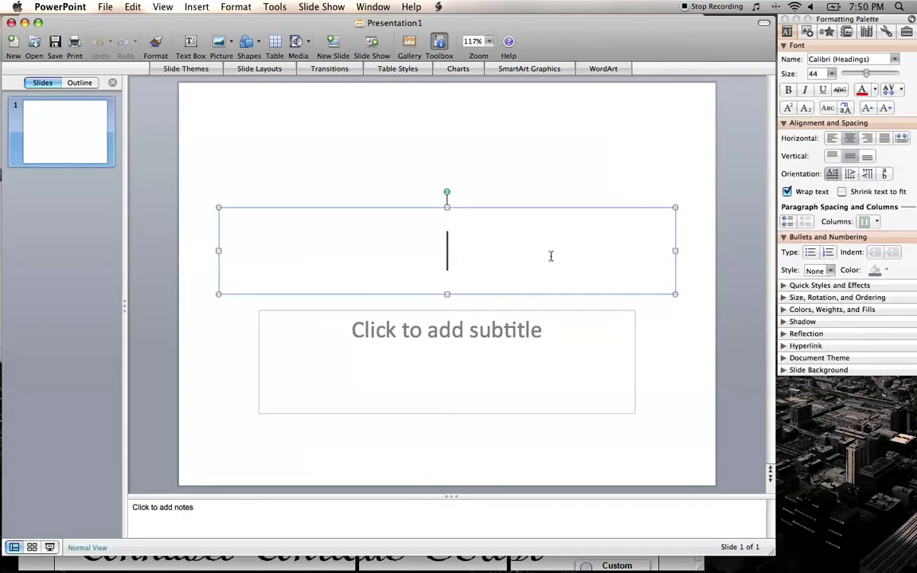
type("This is a test")
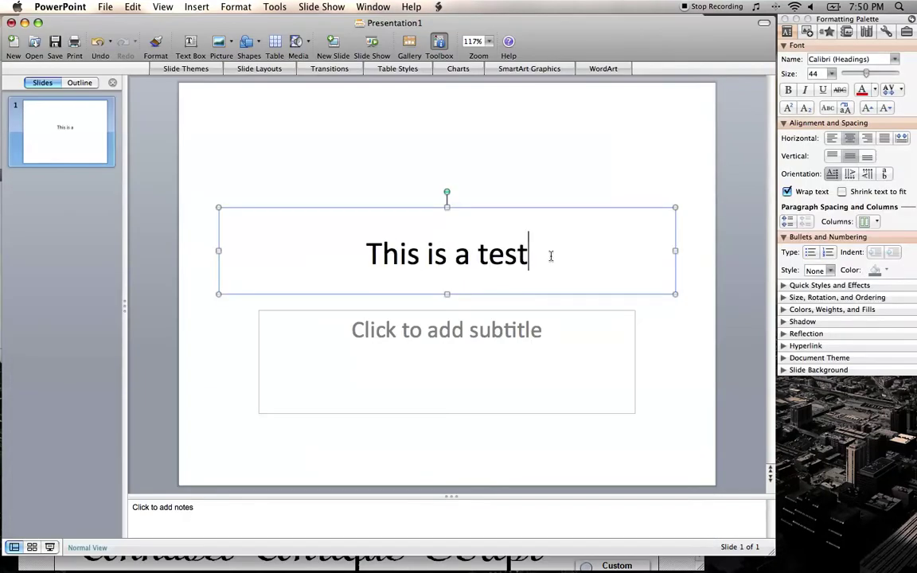
- Change the font of the slide title "This is a test" to Abbeyline
left_click_drag(548, 256, 240, 220)
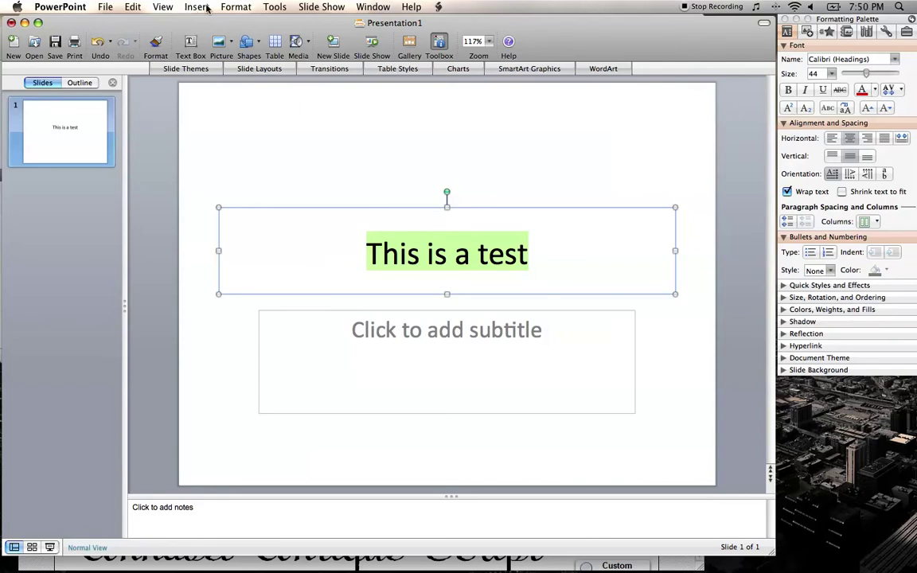
left_click(894, 60)
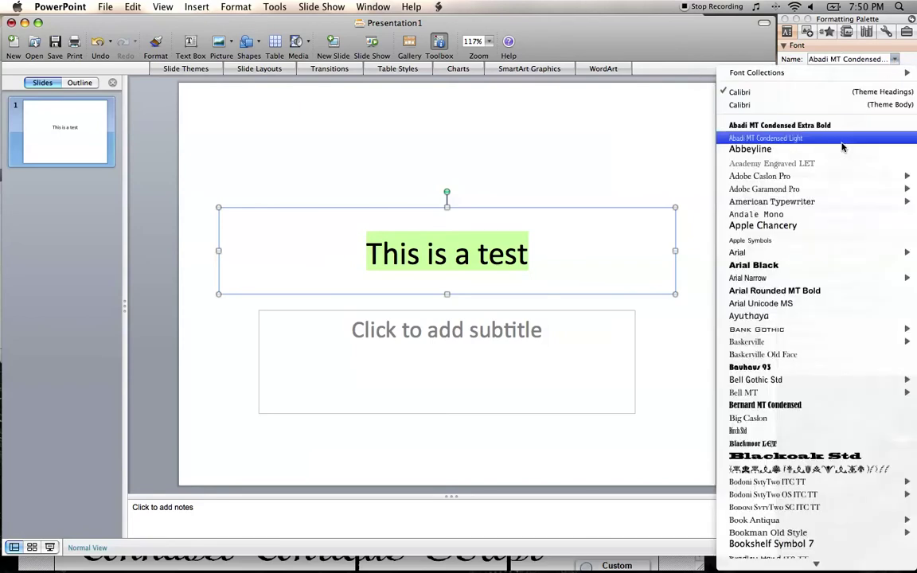
left_click(552, 239)
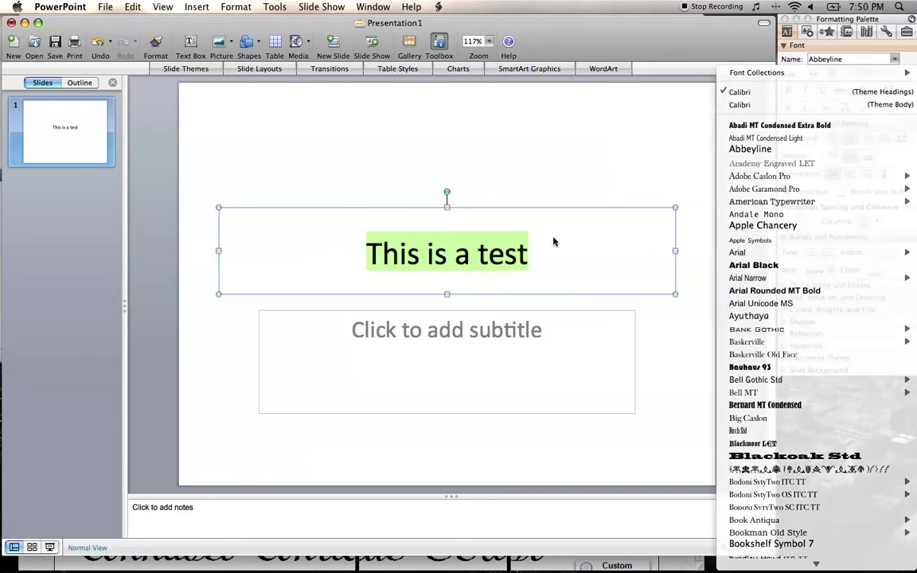
left_click(237, 6)
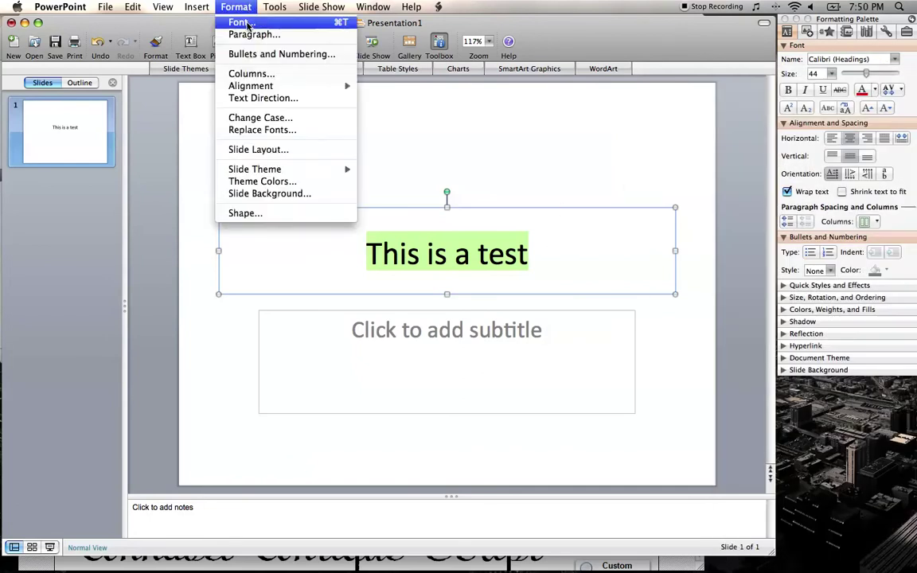
left_click(239, 22)
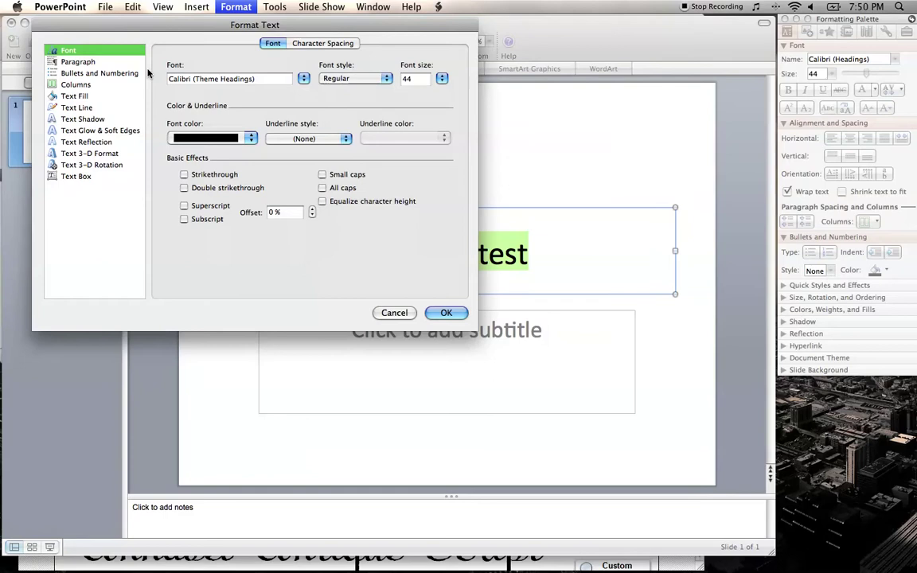
left_click(303, 79)
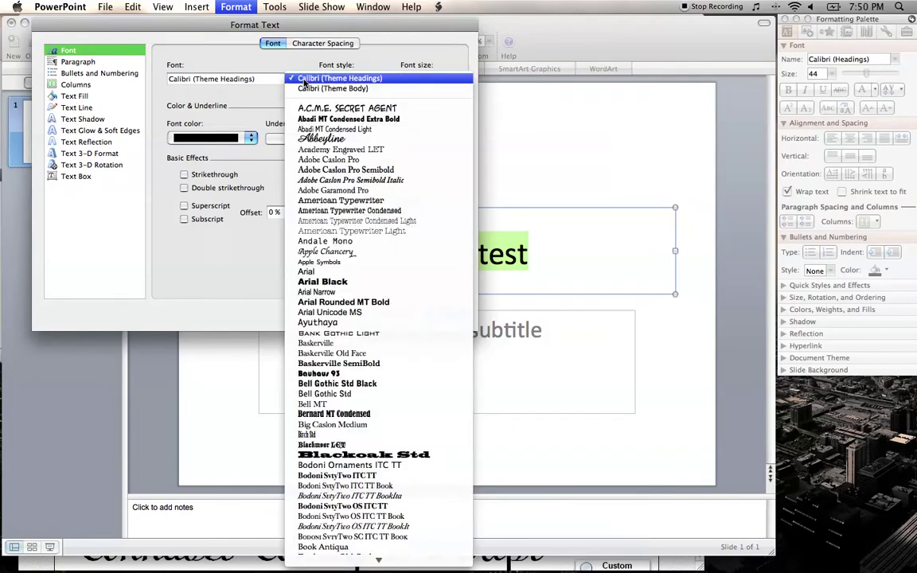
left_click(314, 137)
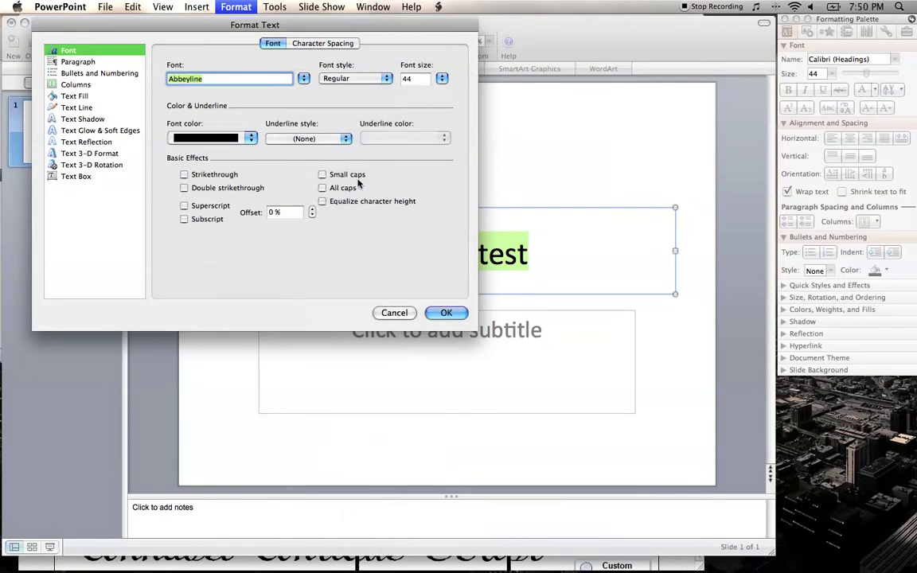
left_click(446, 313)
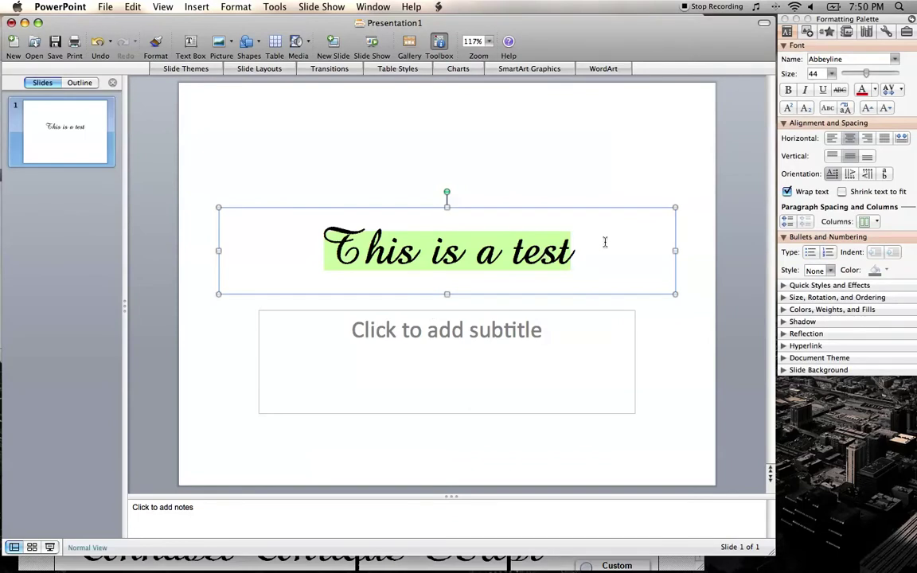
- Switch to Safari and search the web for "shakespeare sonnet 18"
key("super+Tab")
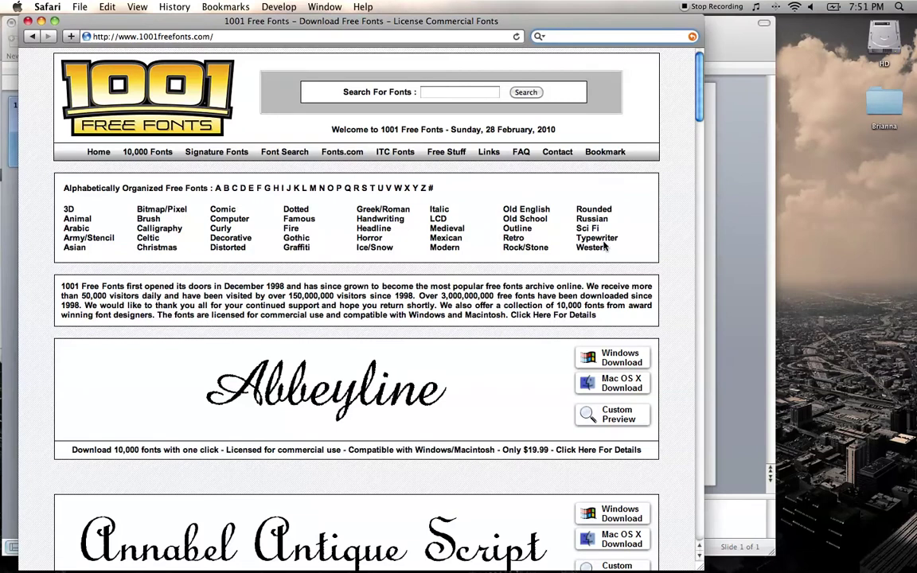
type("sha")
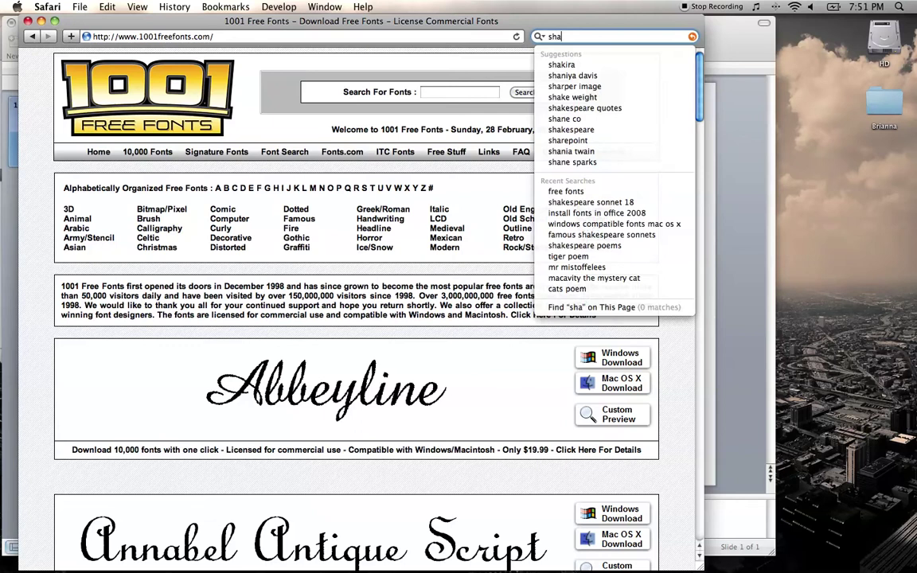
type("kesp")
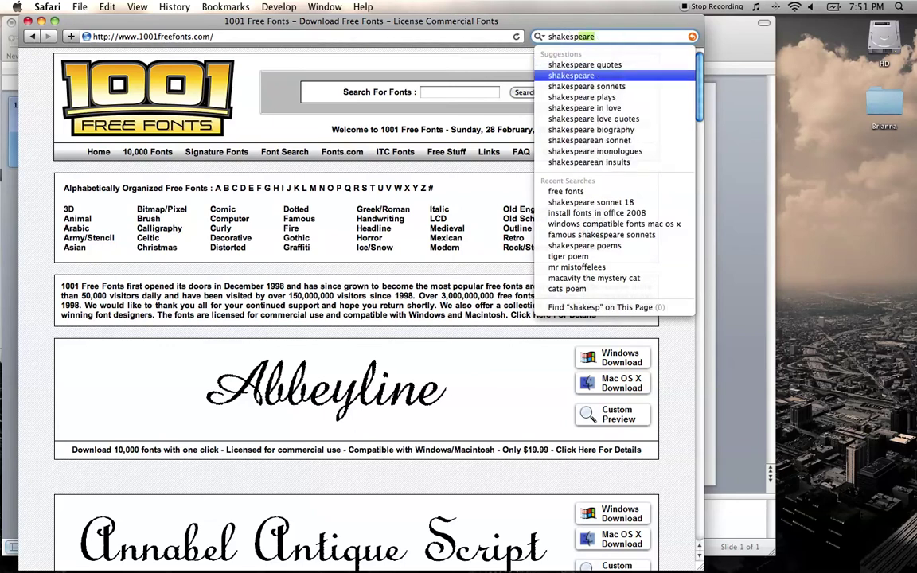
type("eare sonnet ")
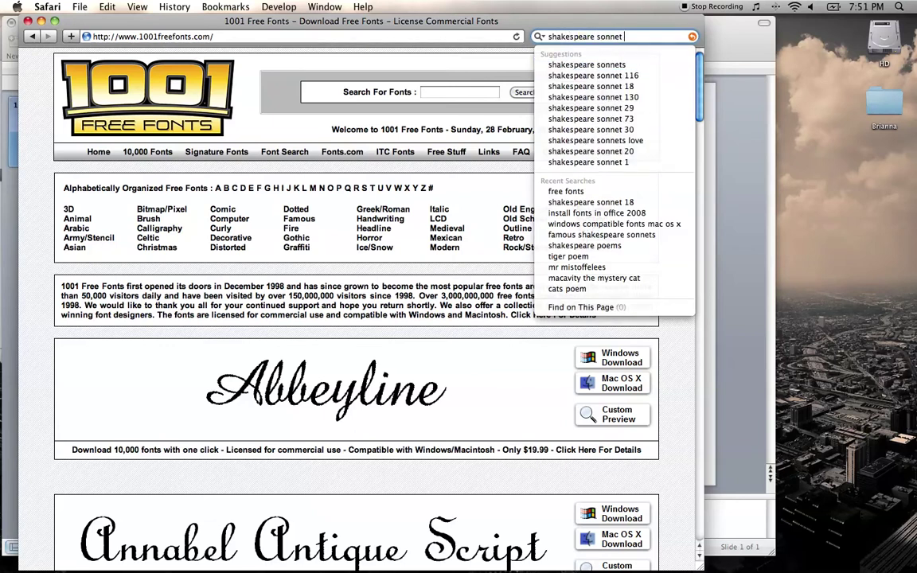
type("18")
key("Return")
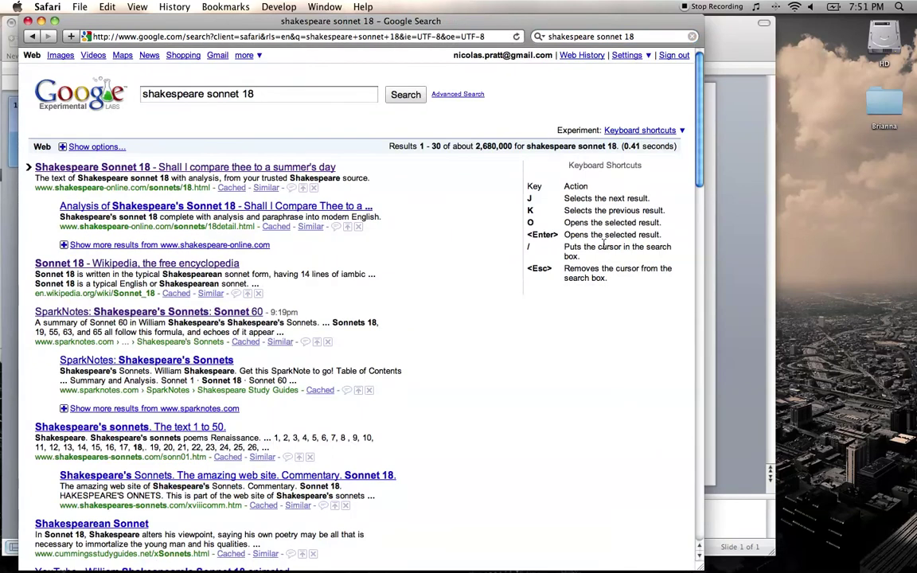
- Open the Wikipedia article on Sonnet 18 from the search results and copy the full sonnet with its attribution line
key("j")
key("Return")
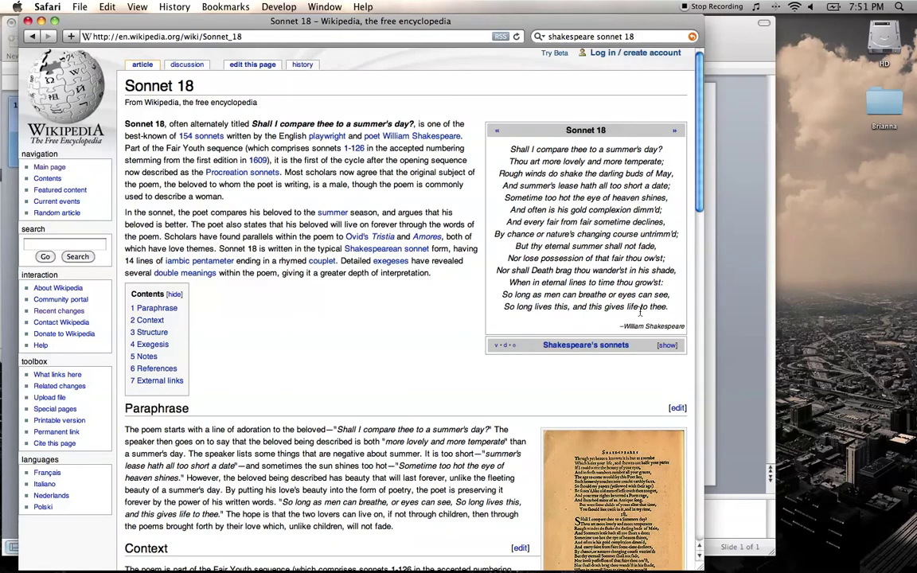
left_click_drag(459, 137, 685, 327)
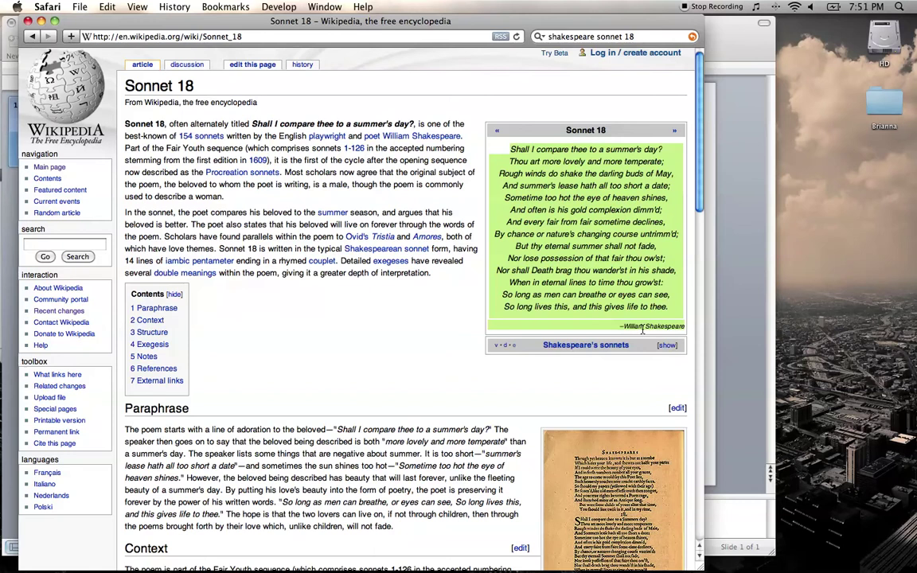
- Switch back to PowerPoint and delete the title text along with its empty title placeholder
key("super+Tab")
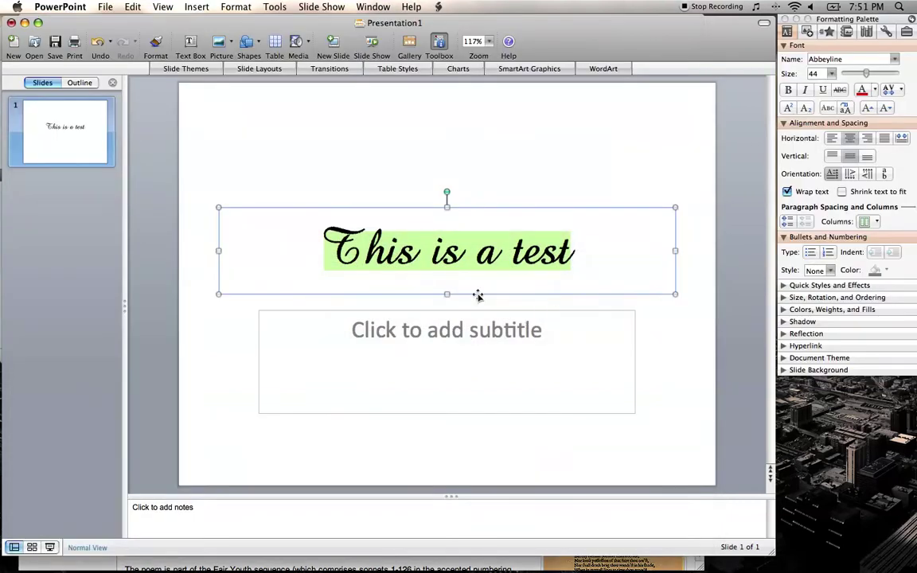
left_click(474, 294)
key("BackSpace")
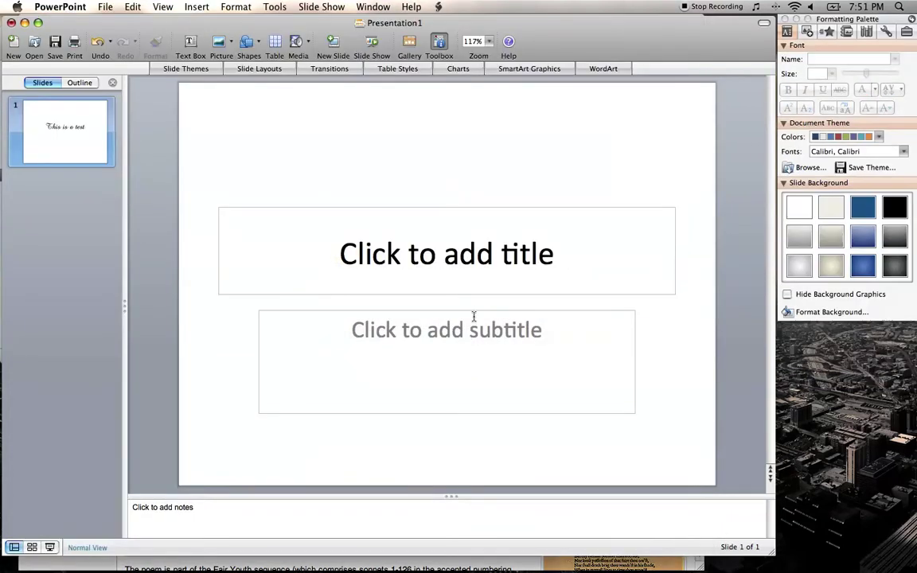
left_click(474, 316)
left_click(472, 294)
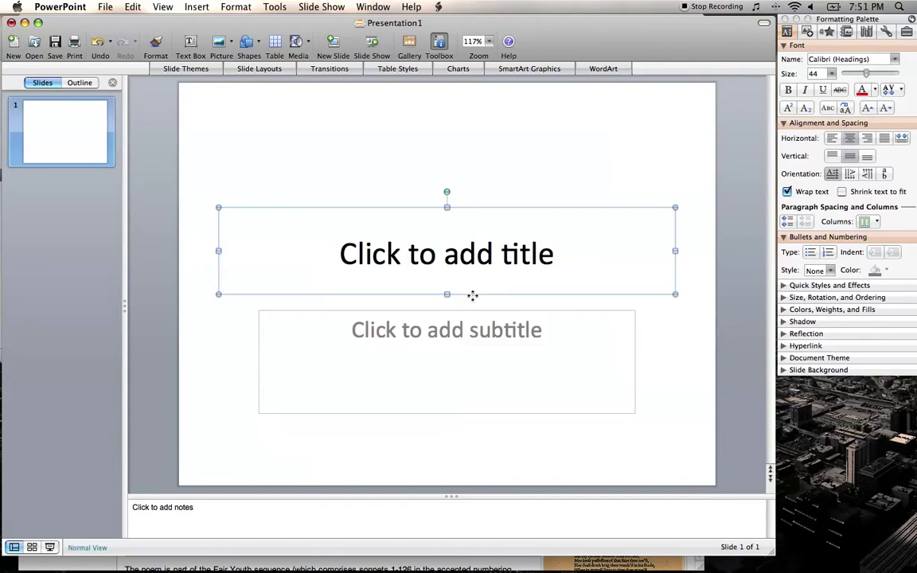
key("BackSpace")
- Paste the copied sonnet into the subtitle placeholder and extend the box upward to near the slide's top edge
left_click(452, 312)
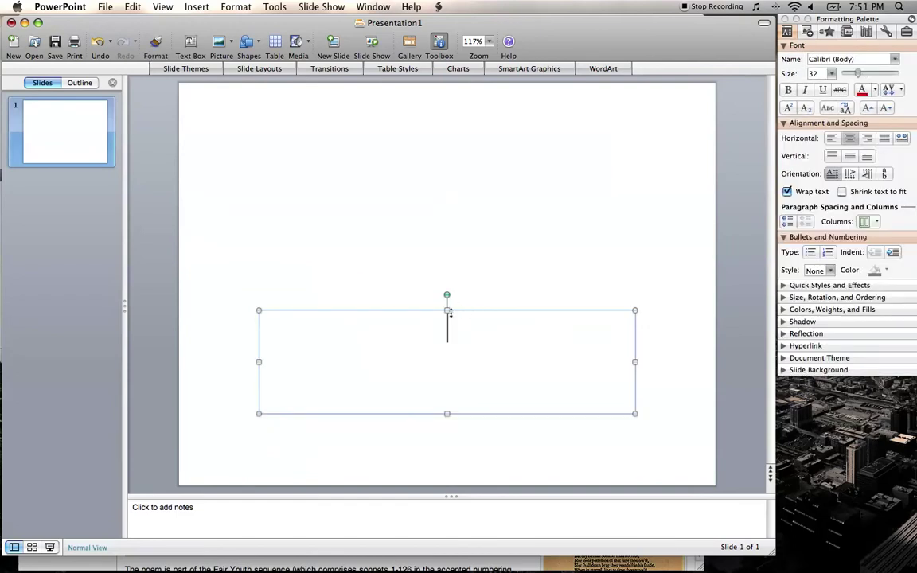
type("Shall I compare thee to a summer's day? Thou art more lovely and more temperate: Rough winds do shake the darling buds of May, And summer's lease hath all too short a date: Sometime too hot the eye of heaven shines, And often is his gold complexion dimm'd; And every fair from fair sometime declines, By chance or nature's changing course untrimm'd; But thy eternal summer shall not fade. Nor lose possession of that fair thou ow'st. Nor shall Death brag thou wander'st in his shade. When in eternal lines to time thou grow'st. So long as men can breathe or eyes can see. So long lives this, and this gives life to thee. -William Shakespeare")
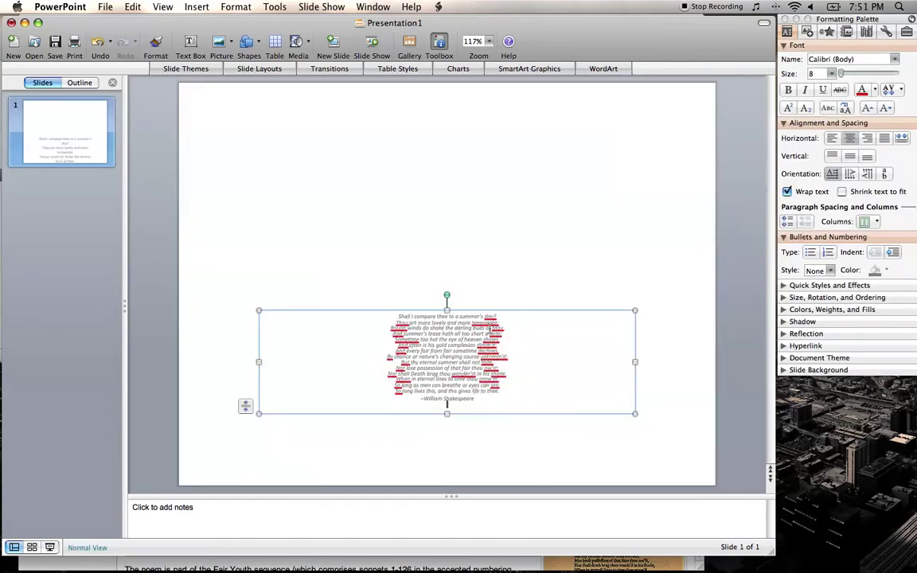
left_click_drag(447, 309, 451, 110)
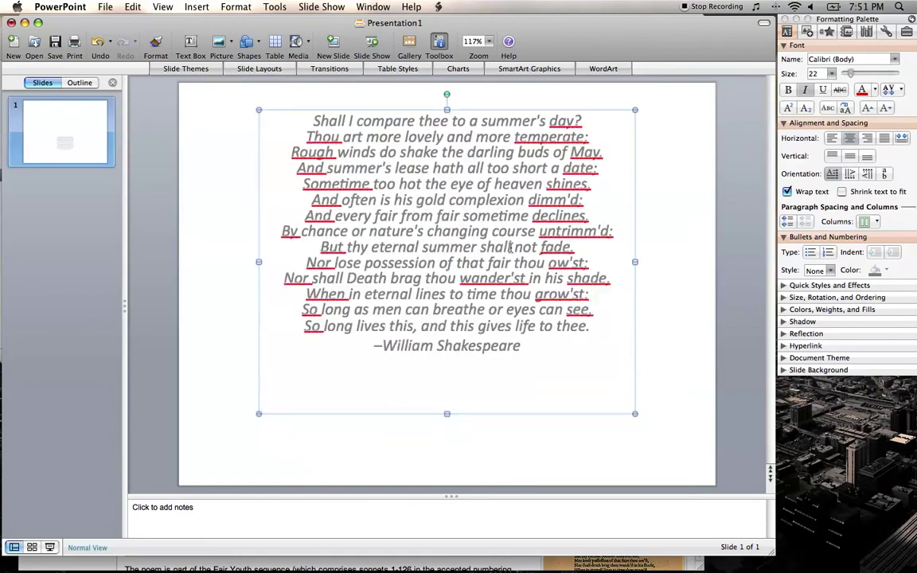
- Try to set the font size of the whole sonnet to 24
key("super+a")
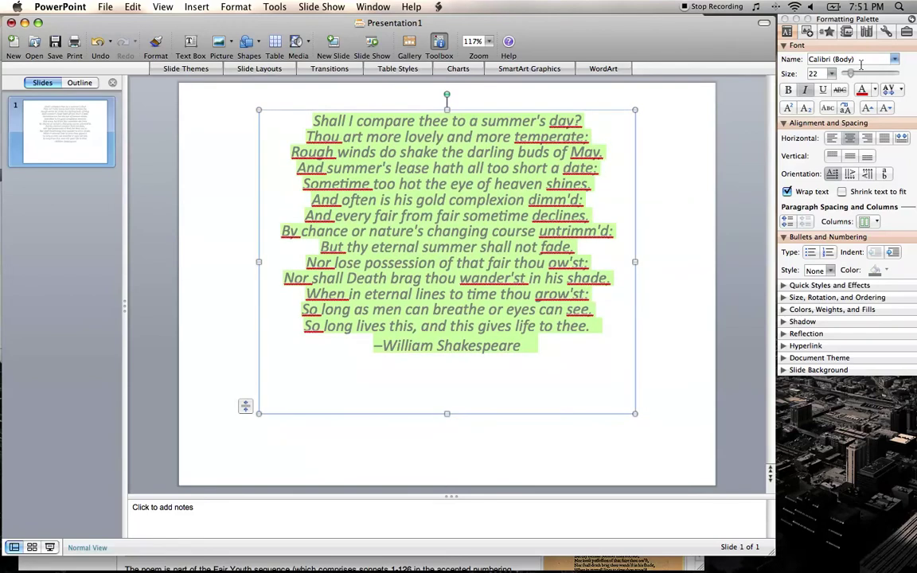
left_click(819, 74)
type("2")
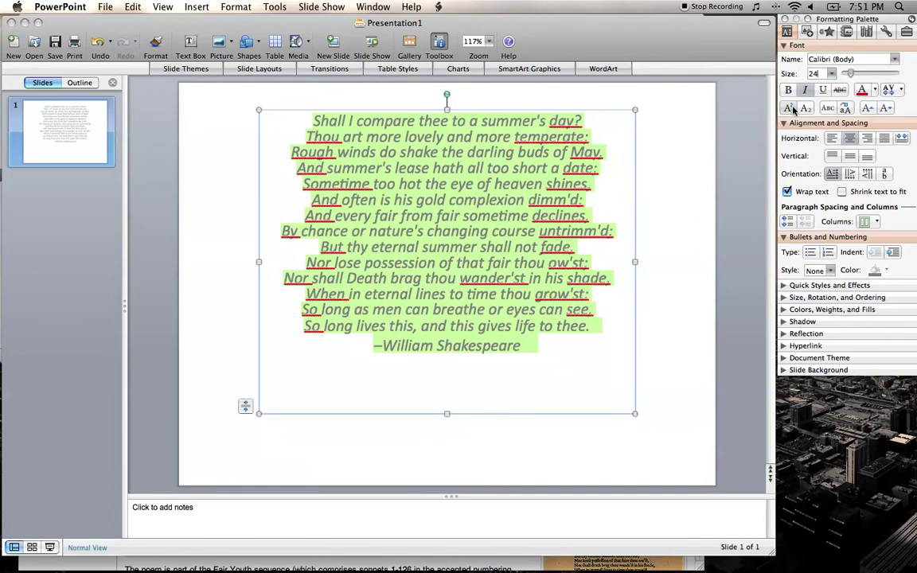
left_click(599, 406)
left_click(600, 405)
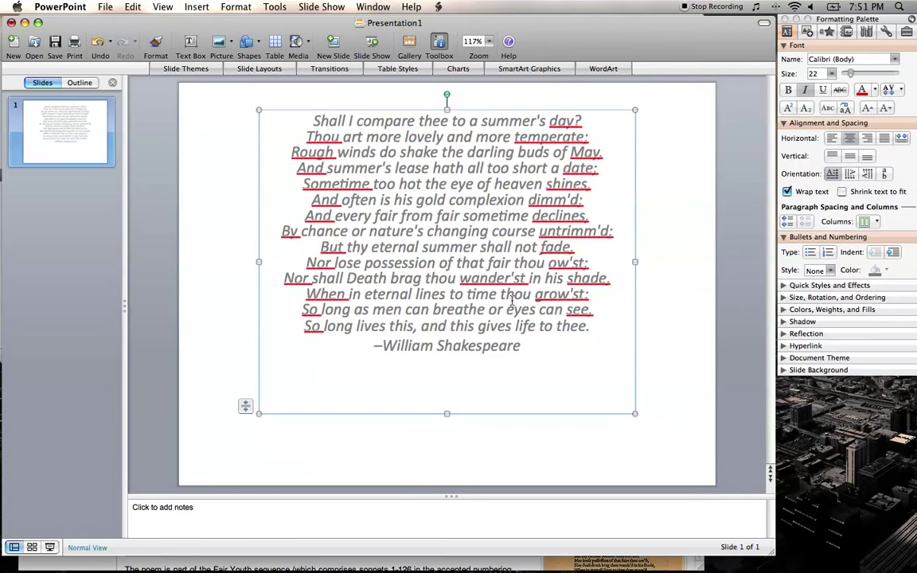
- Change the font of the entire sonnet, including the attribution line, to Abbeyline
key("super+a")
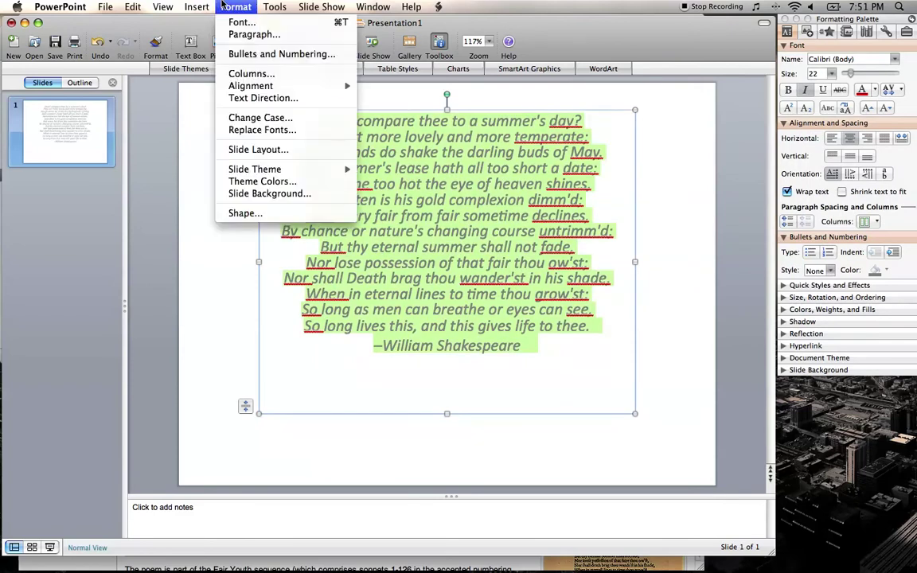
left_click(243, 23)
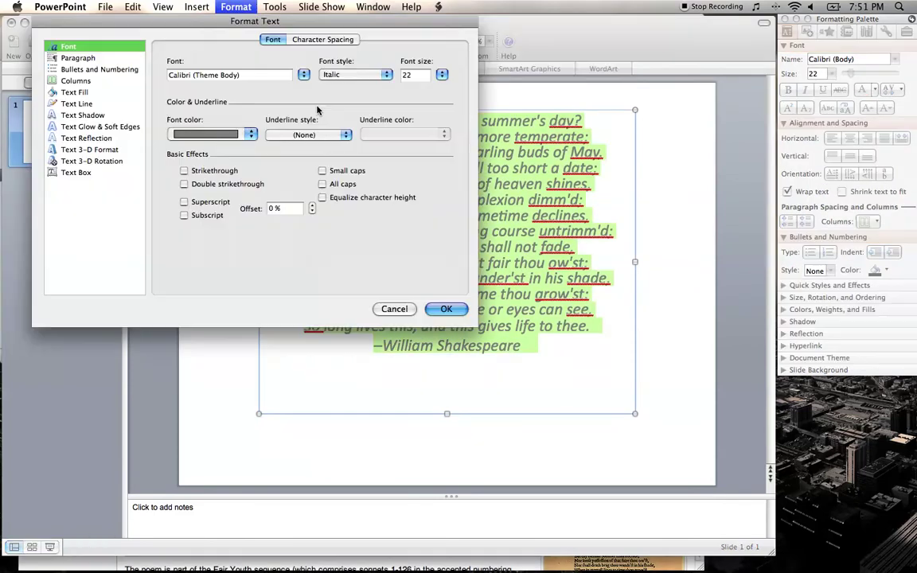
left_click(303, 74)
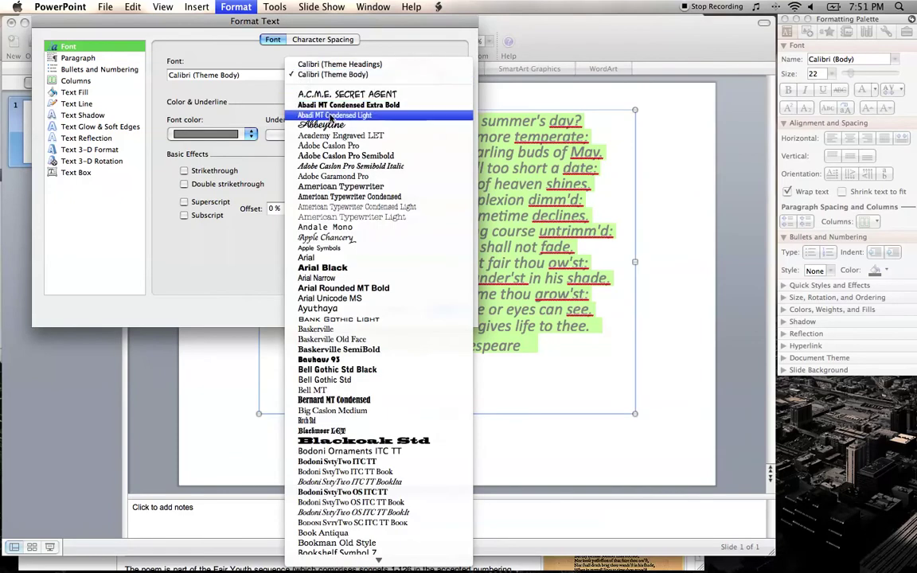
left_click(326, 125)
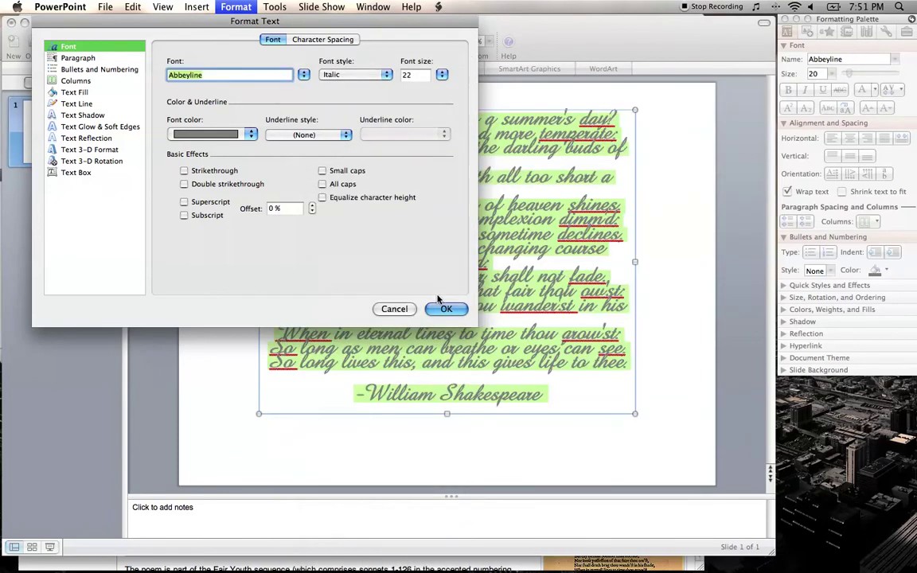
left_click(444, 309)
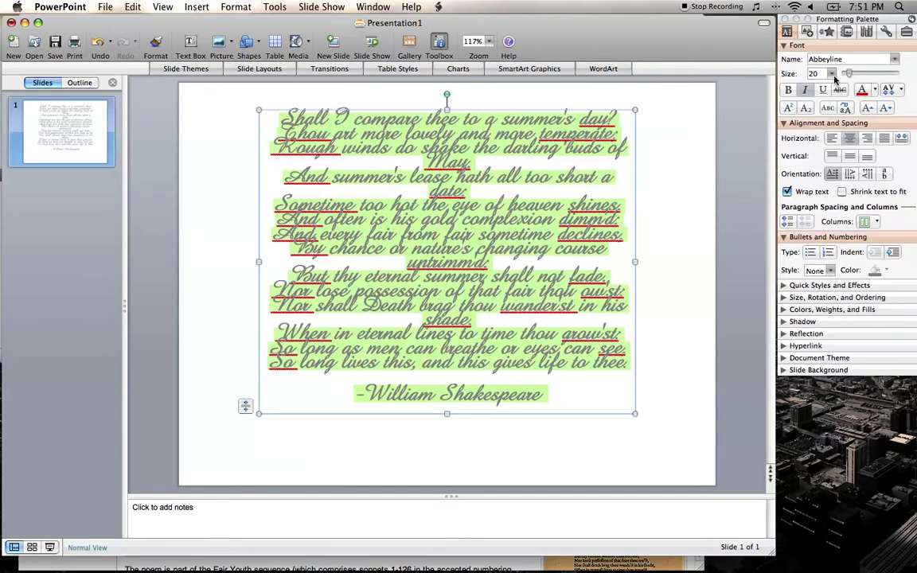
- Enlarge the sonnet's text box to nearly fill the slide and set all its text to size 24
left_click_drag(636, 413, 691, 463)
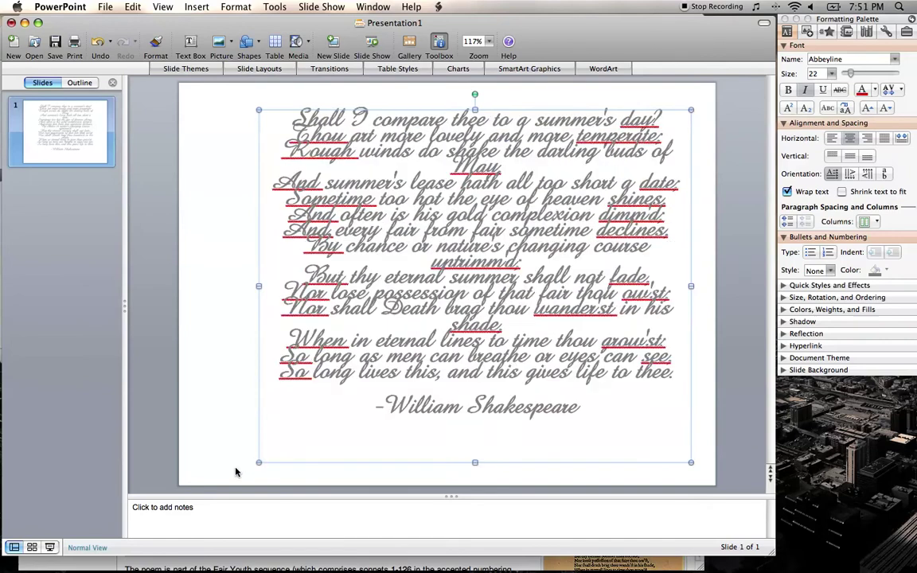
left_click_drag(258, 463, 212, 466)
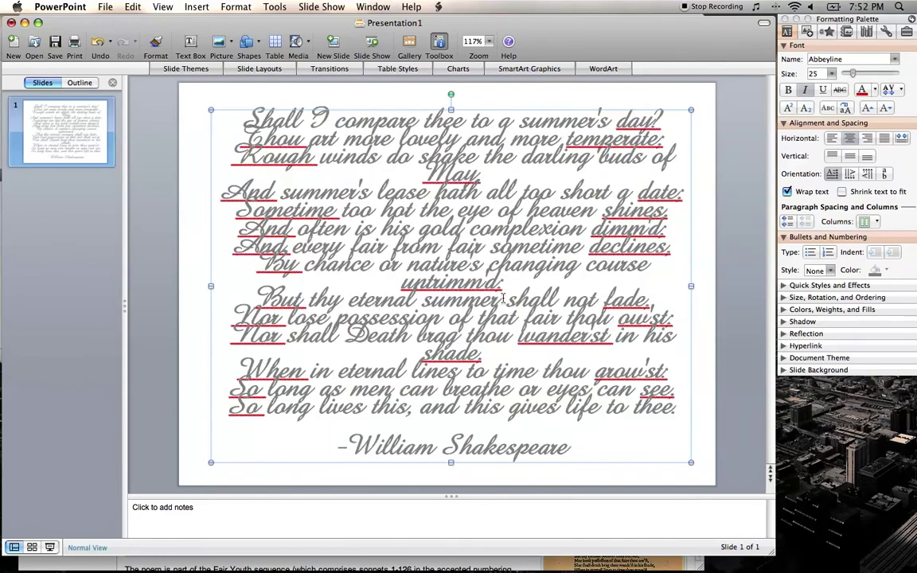
key("super+a")
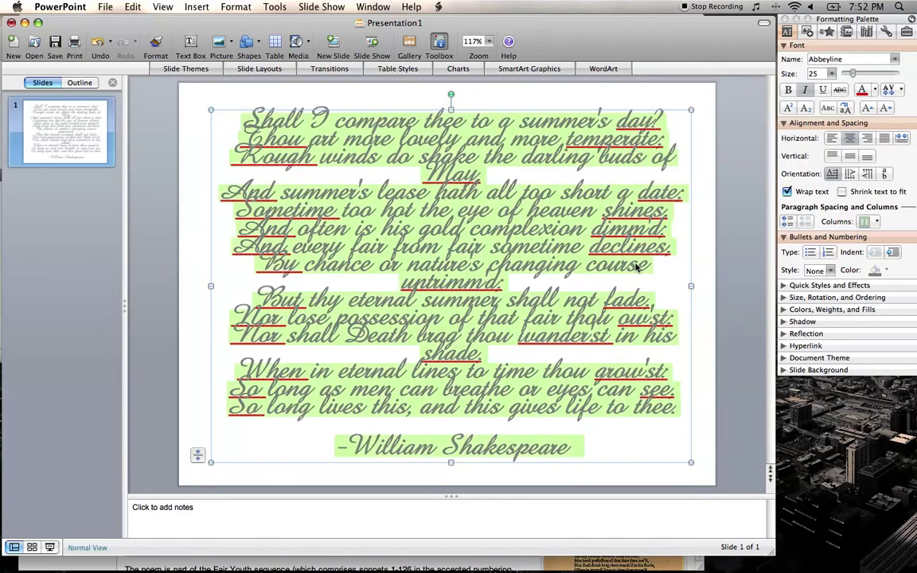
left_click(799, 73)
type("24")
key("Return")
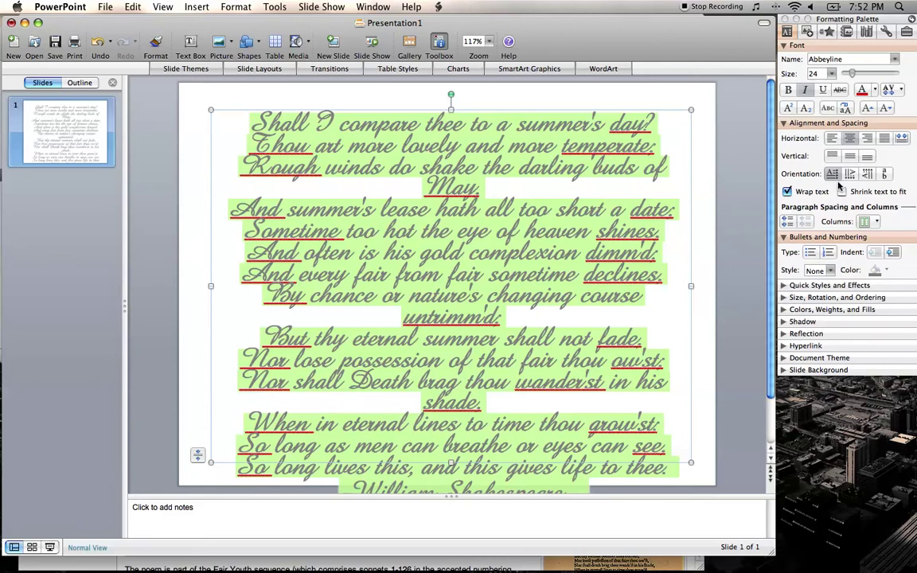
- Set the whole sonnet's line spacing to exactly 26.8 pt and extend its text box upward to near the slide's top edge
left_click(235, 6)
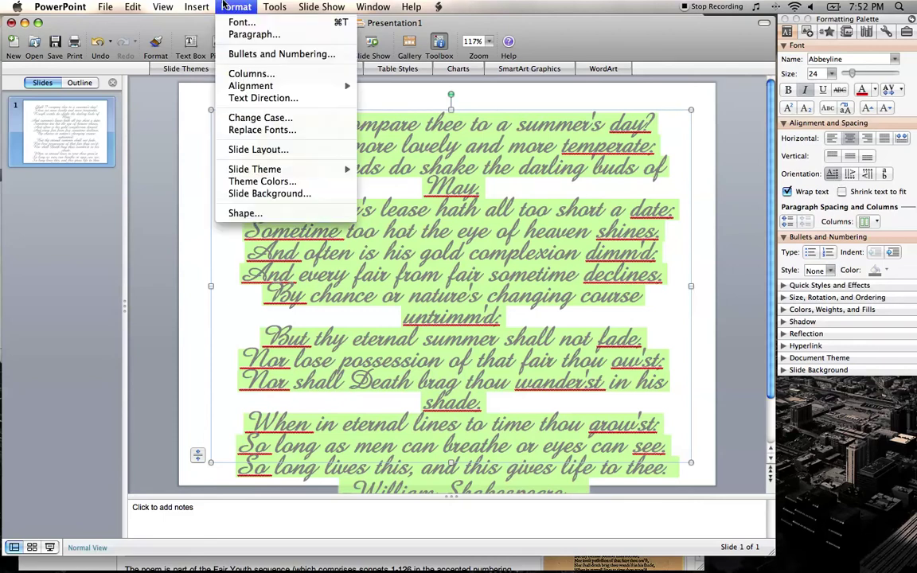
left_click(242, 35)
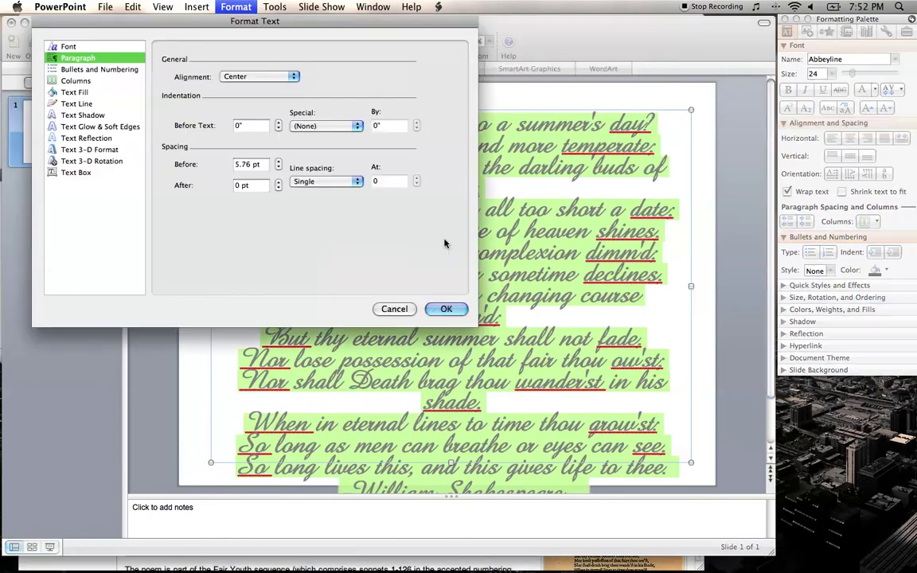
left_click(357, 181)
left_click(338, 193)
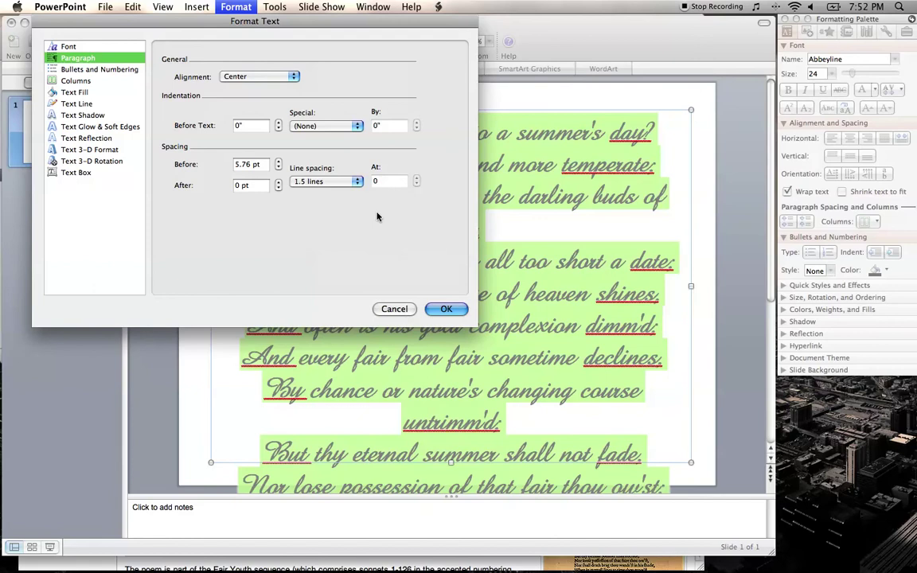
left_click(357, 182)
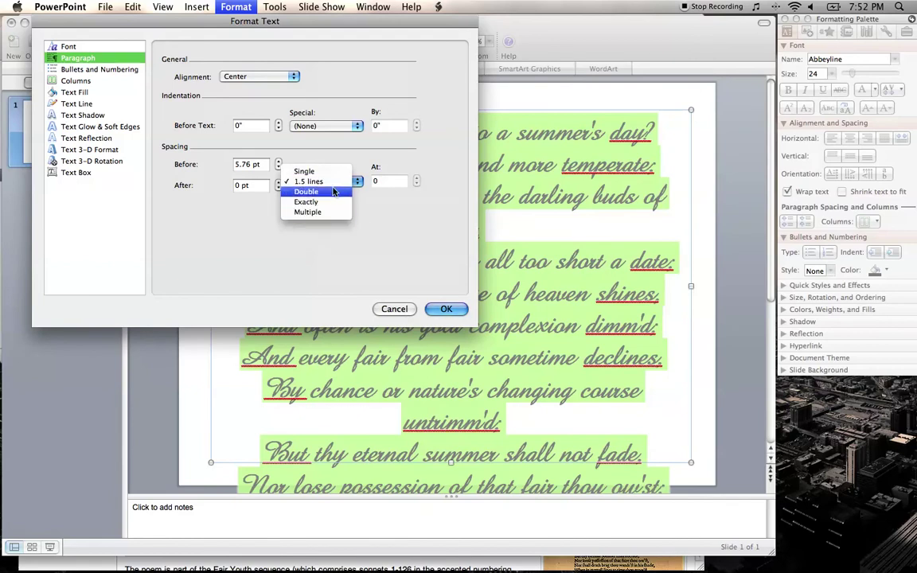
left_click(335, 202)
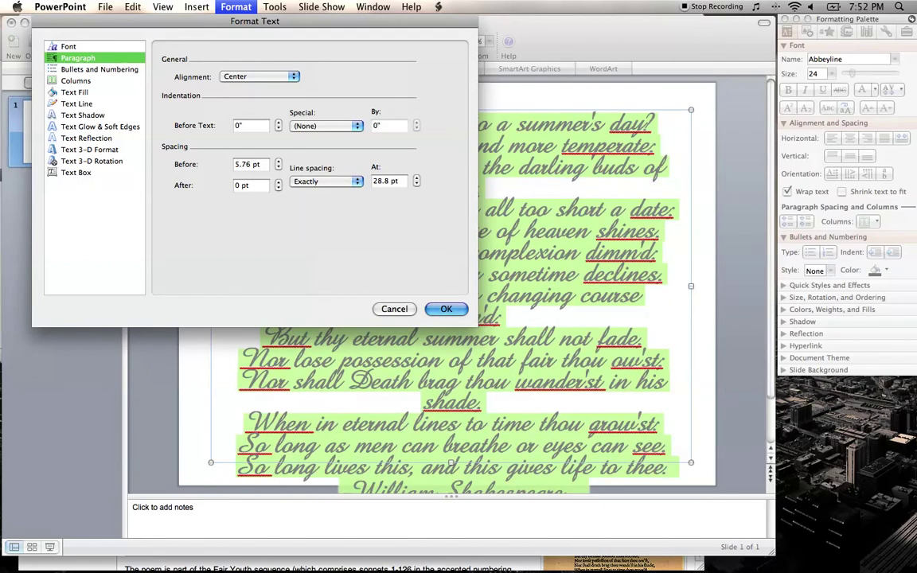
double_click(379, 180)
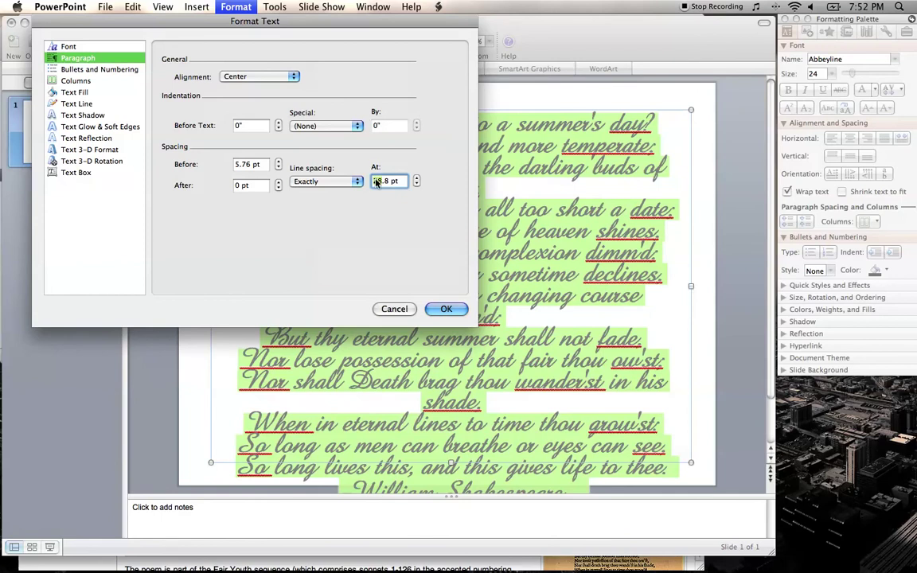
type("26")
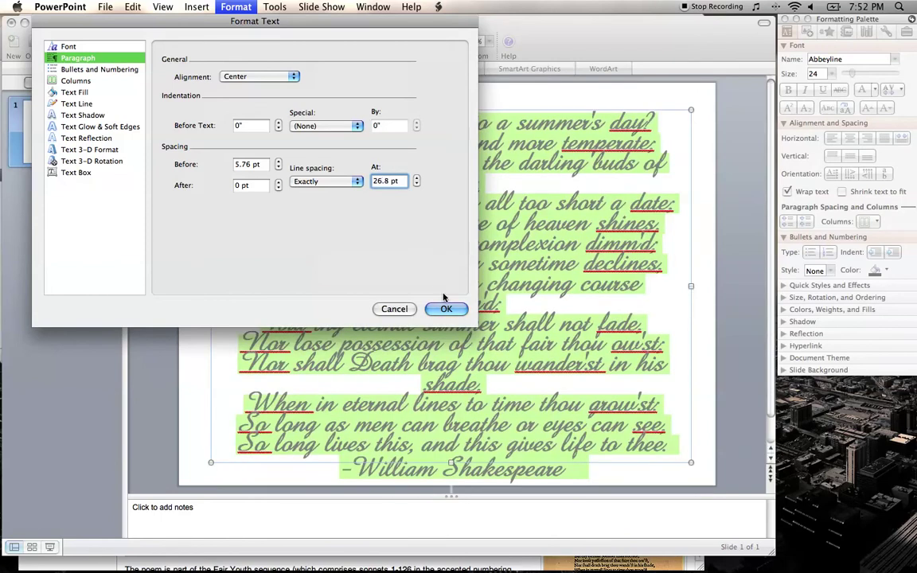
key("Return")
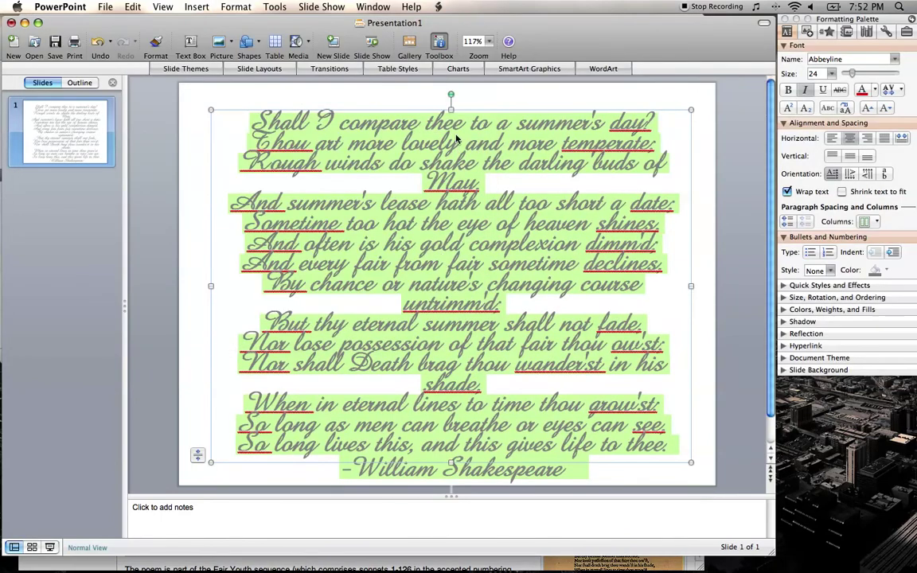
left_click_drag(450, 104, 450, 94)
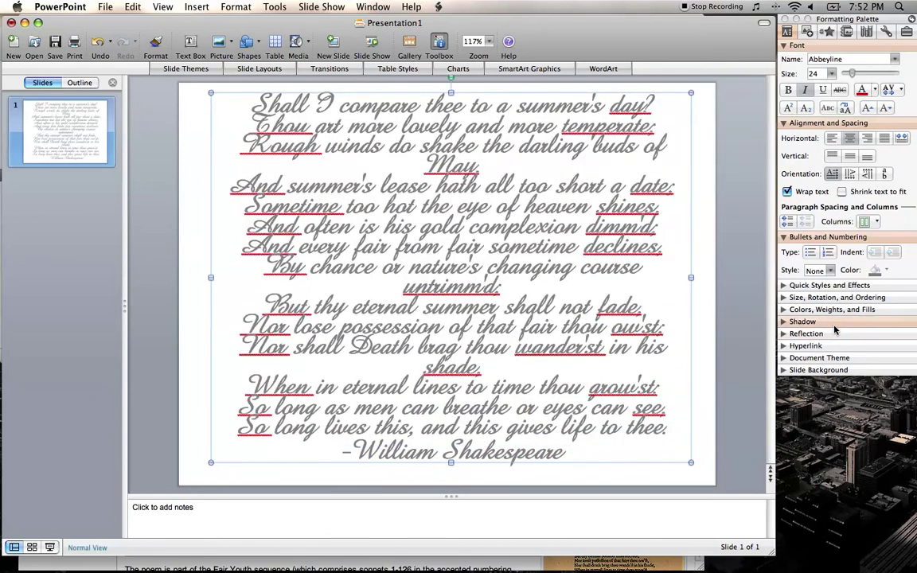
- Apply the cream radial gradient as the slide background and play the slide as a full-screen slide show
left_click(820, 369)
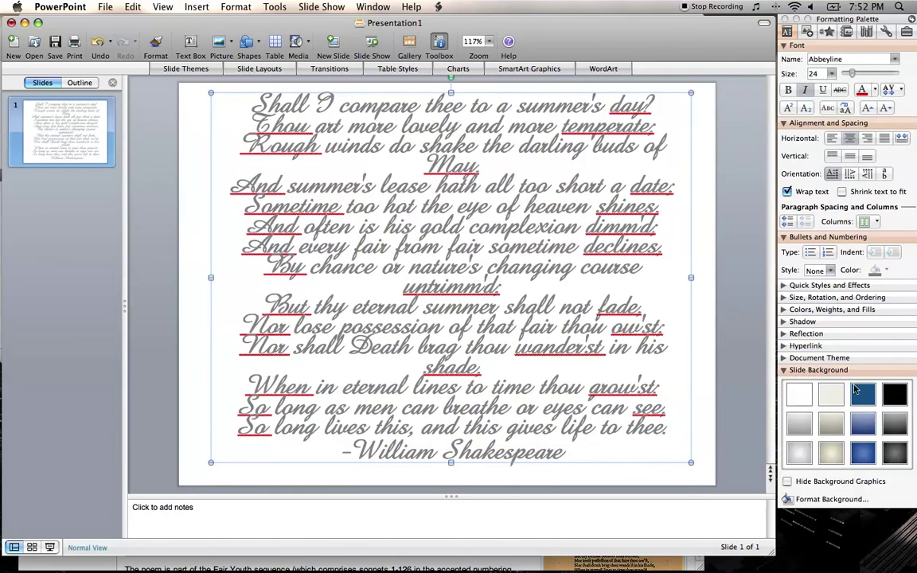
left_click(830, 456)
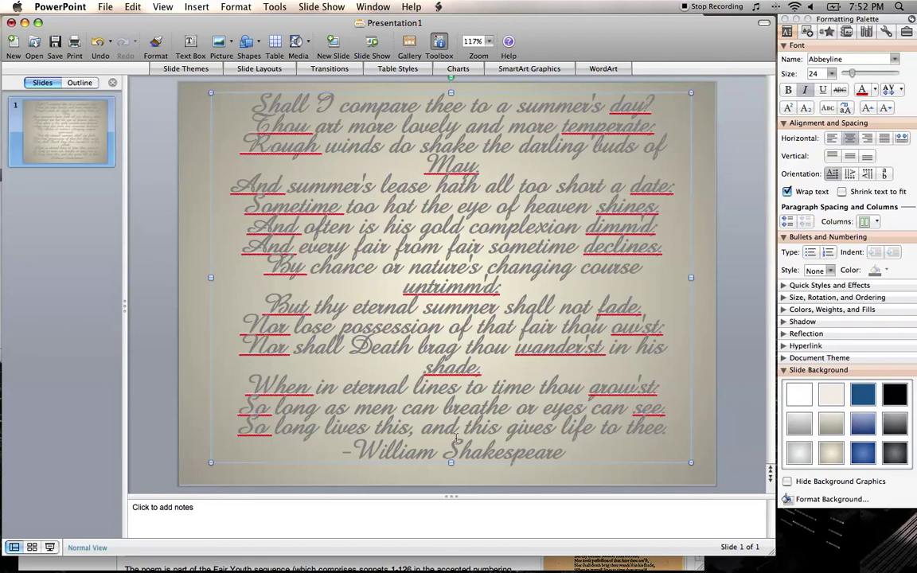
left_click(49, 548)
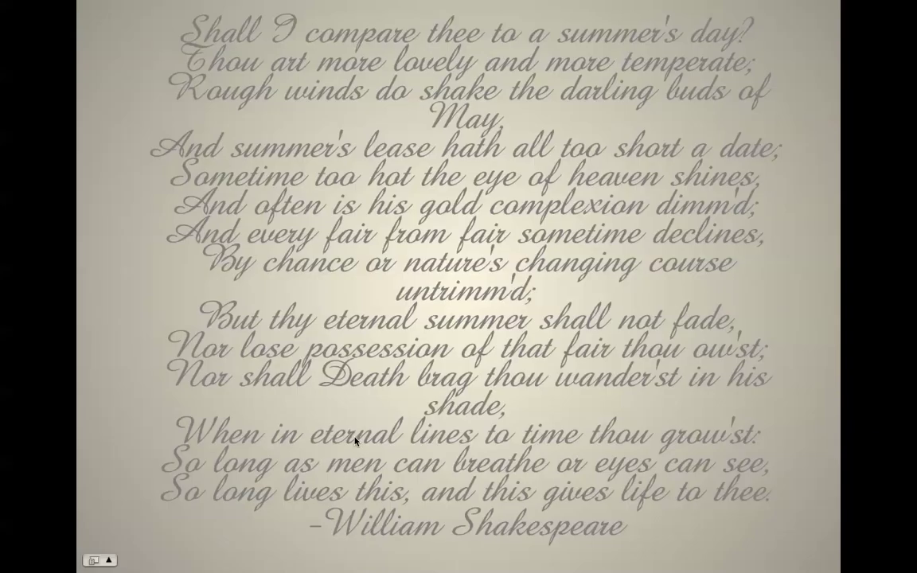